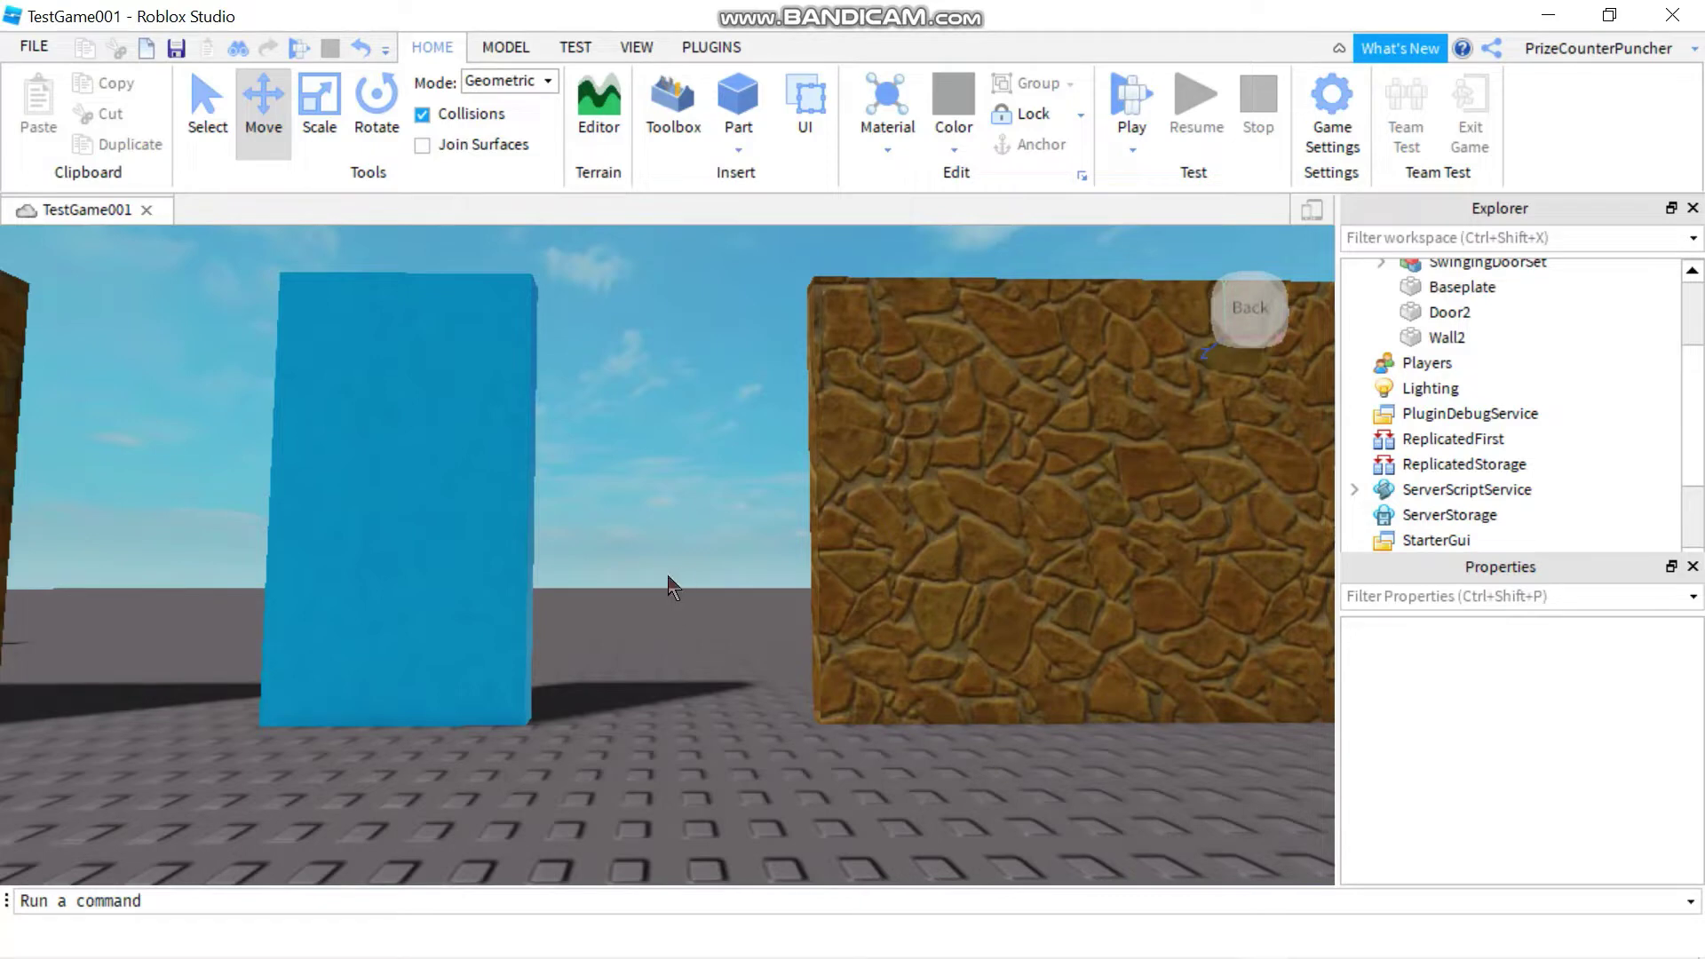
# - Add a Hinge constraint from the edge of Wall2 facing the door to the nearest edge of the cyan Door2
pyautogui.click(433, 489)
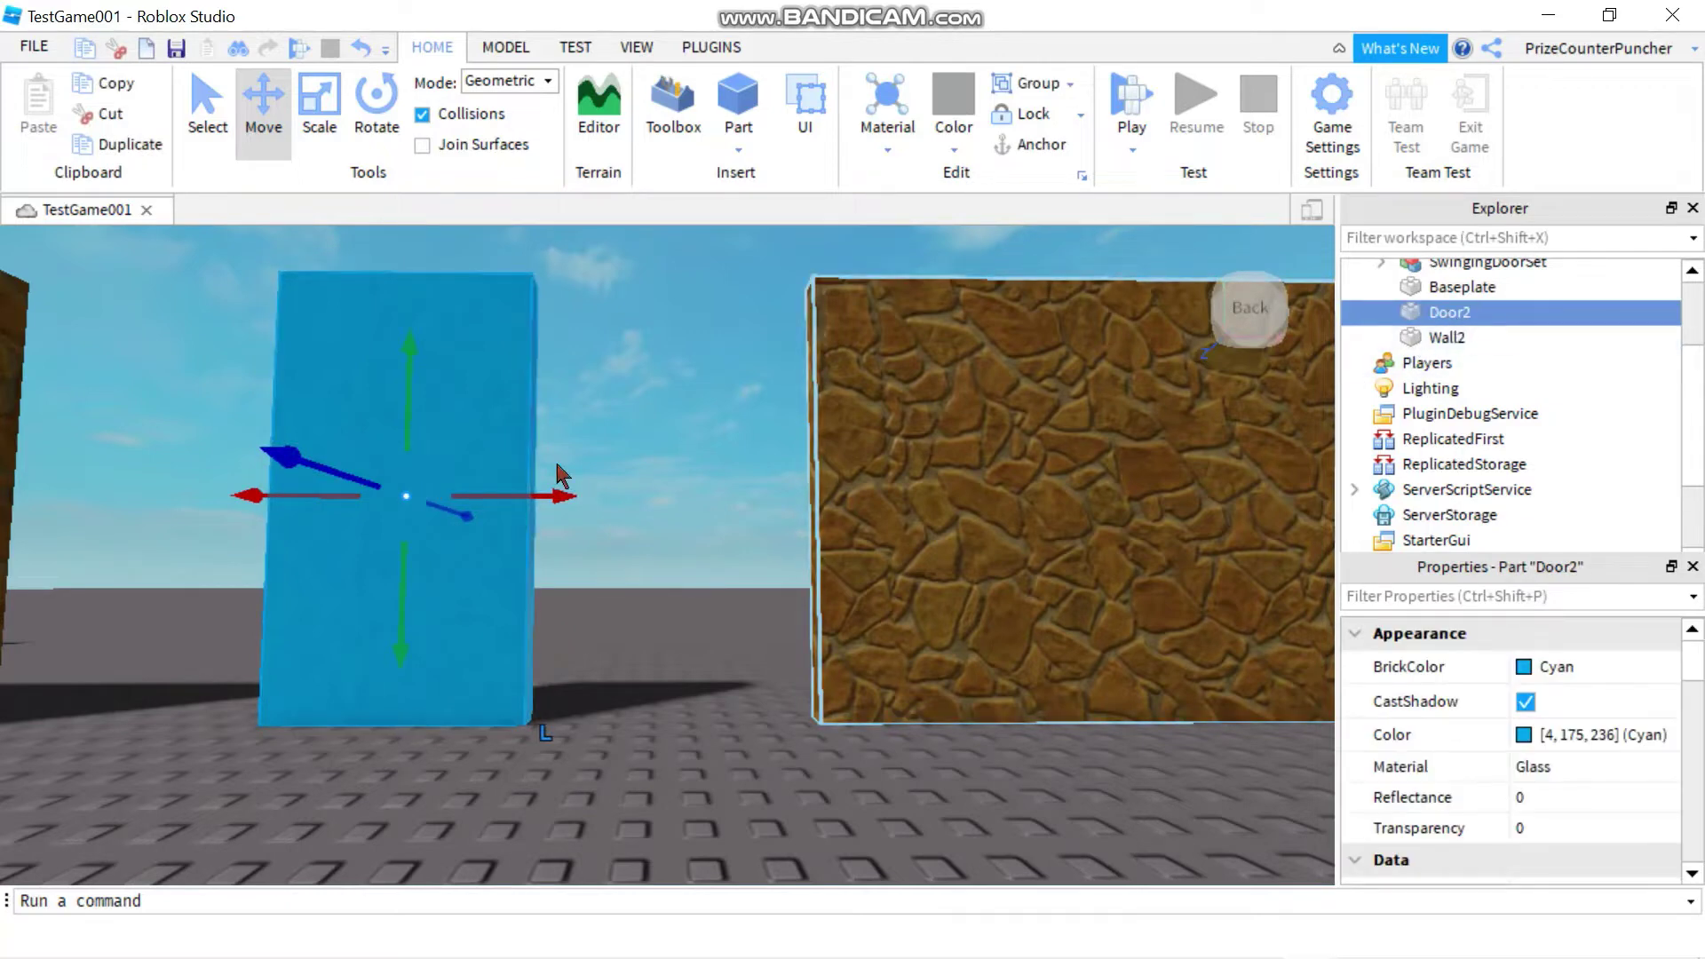
pyautogui.click(1060, 534)
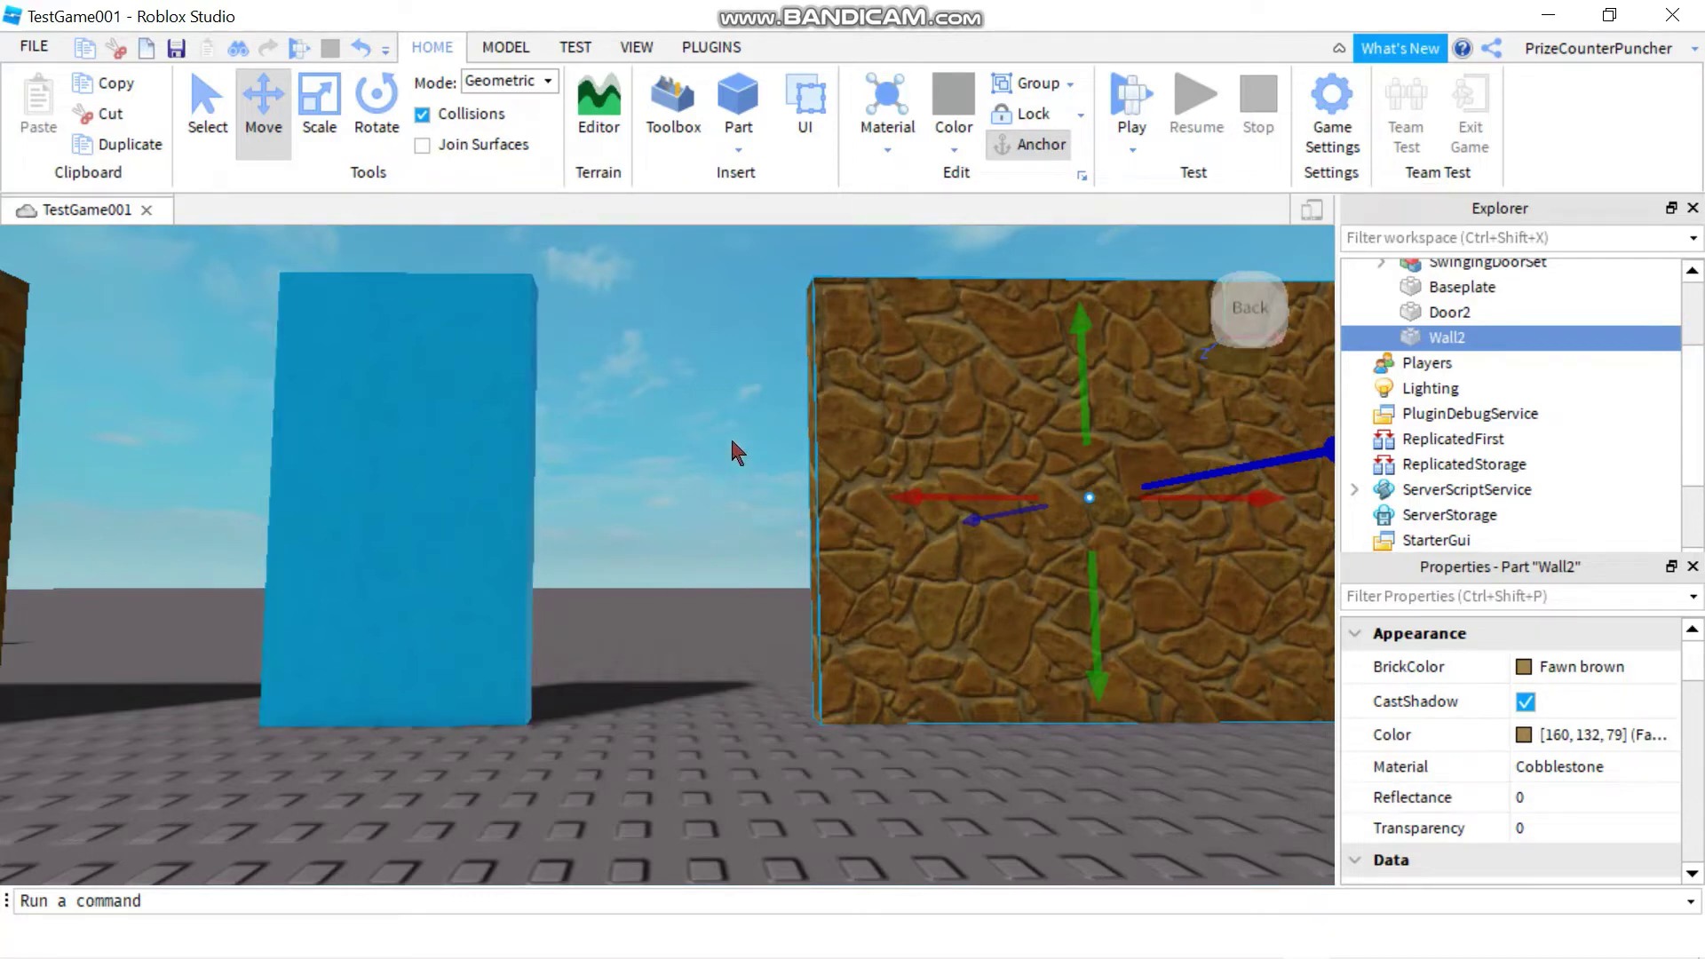
pyautogui.click(506, 50)
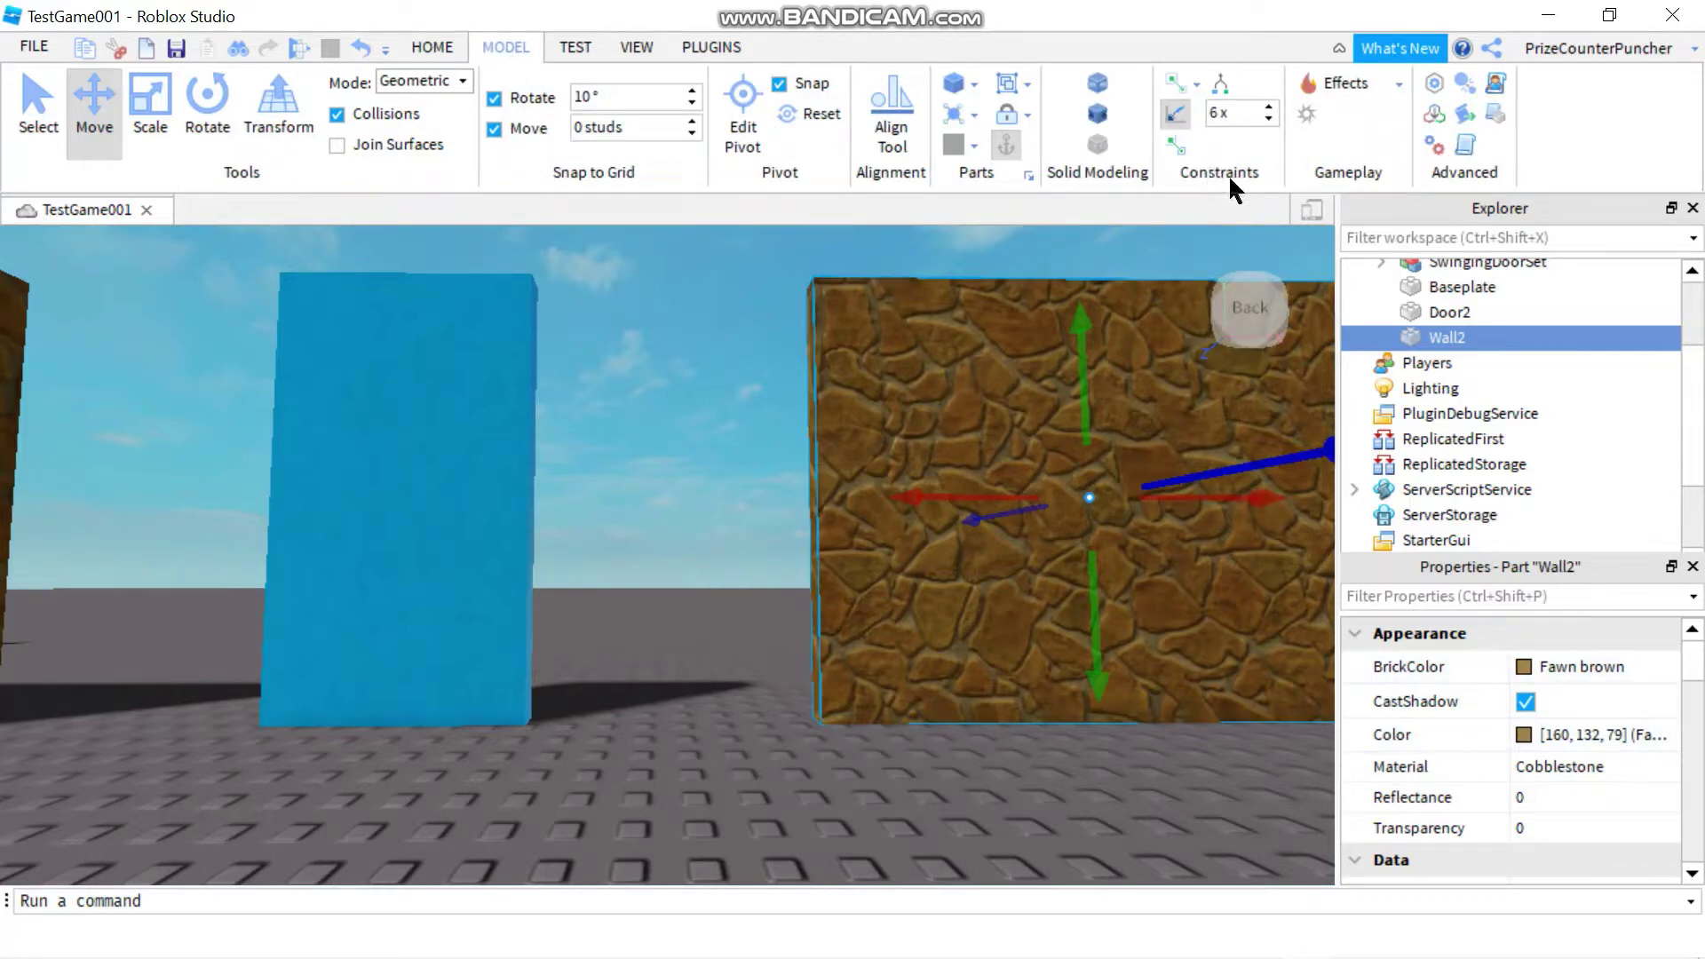
pyautogui.click(1198, 82)
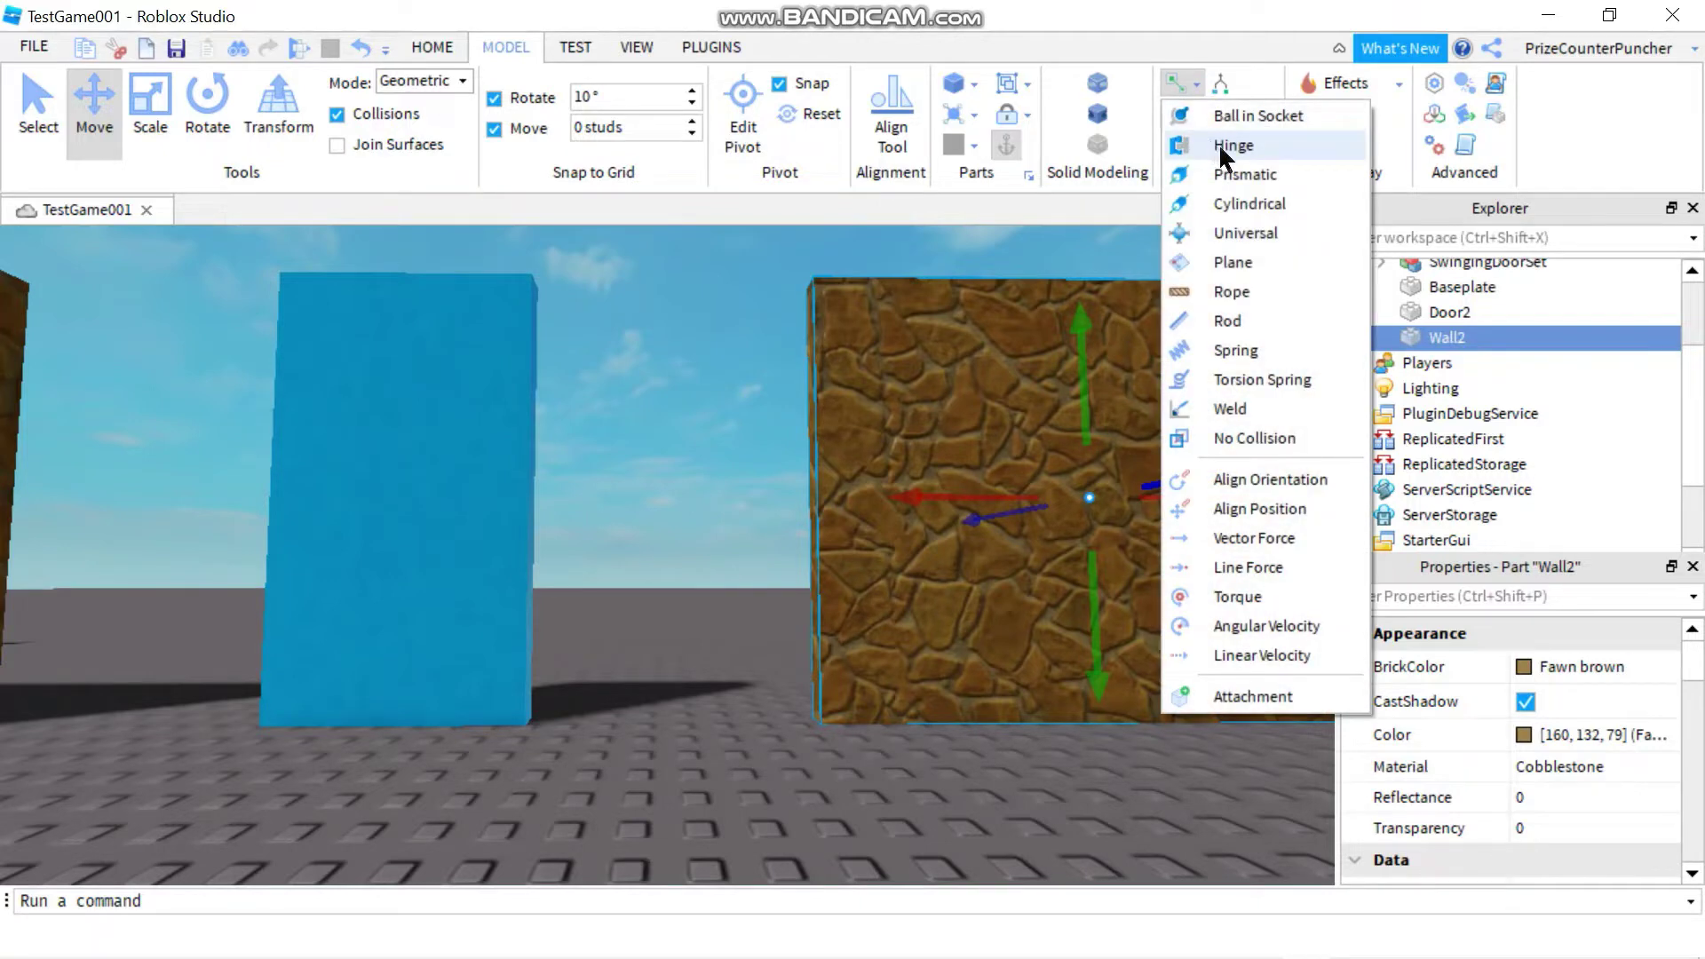
pyautogui.click(1224, 146)
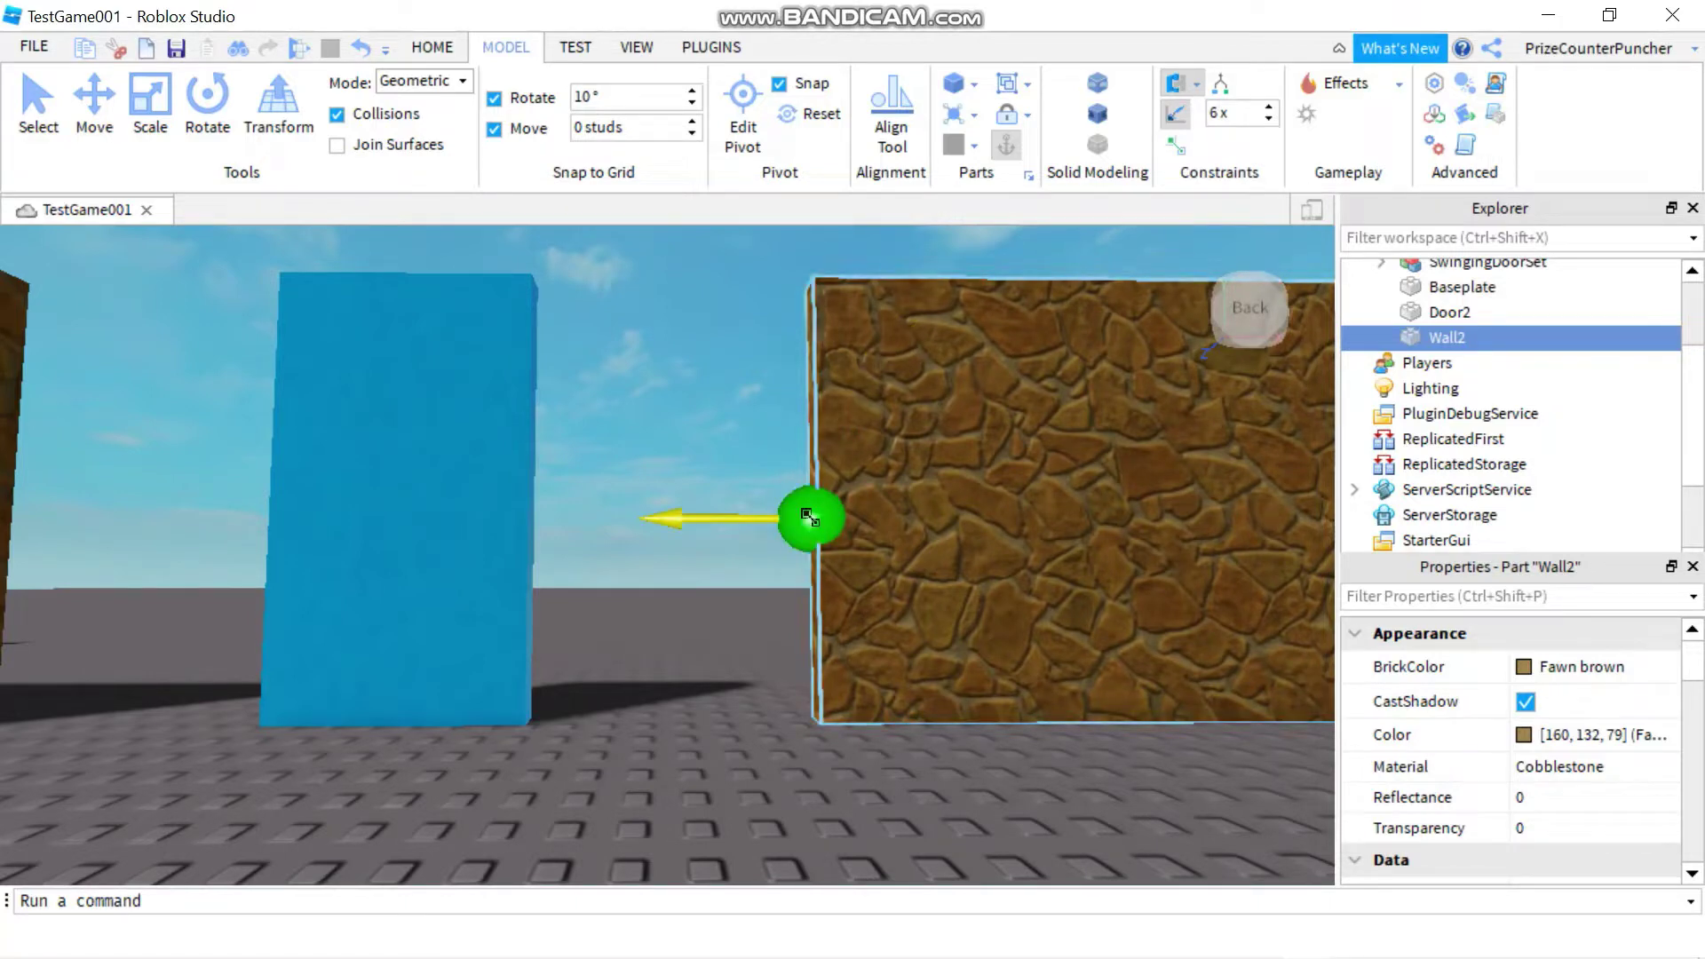
pyautogui.click(808, 517)
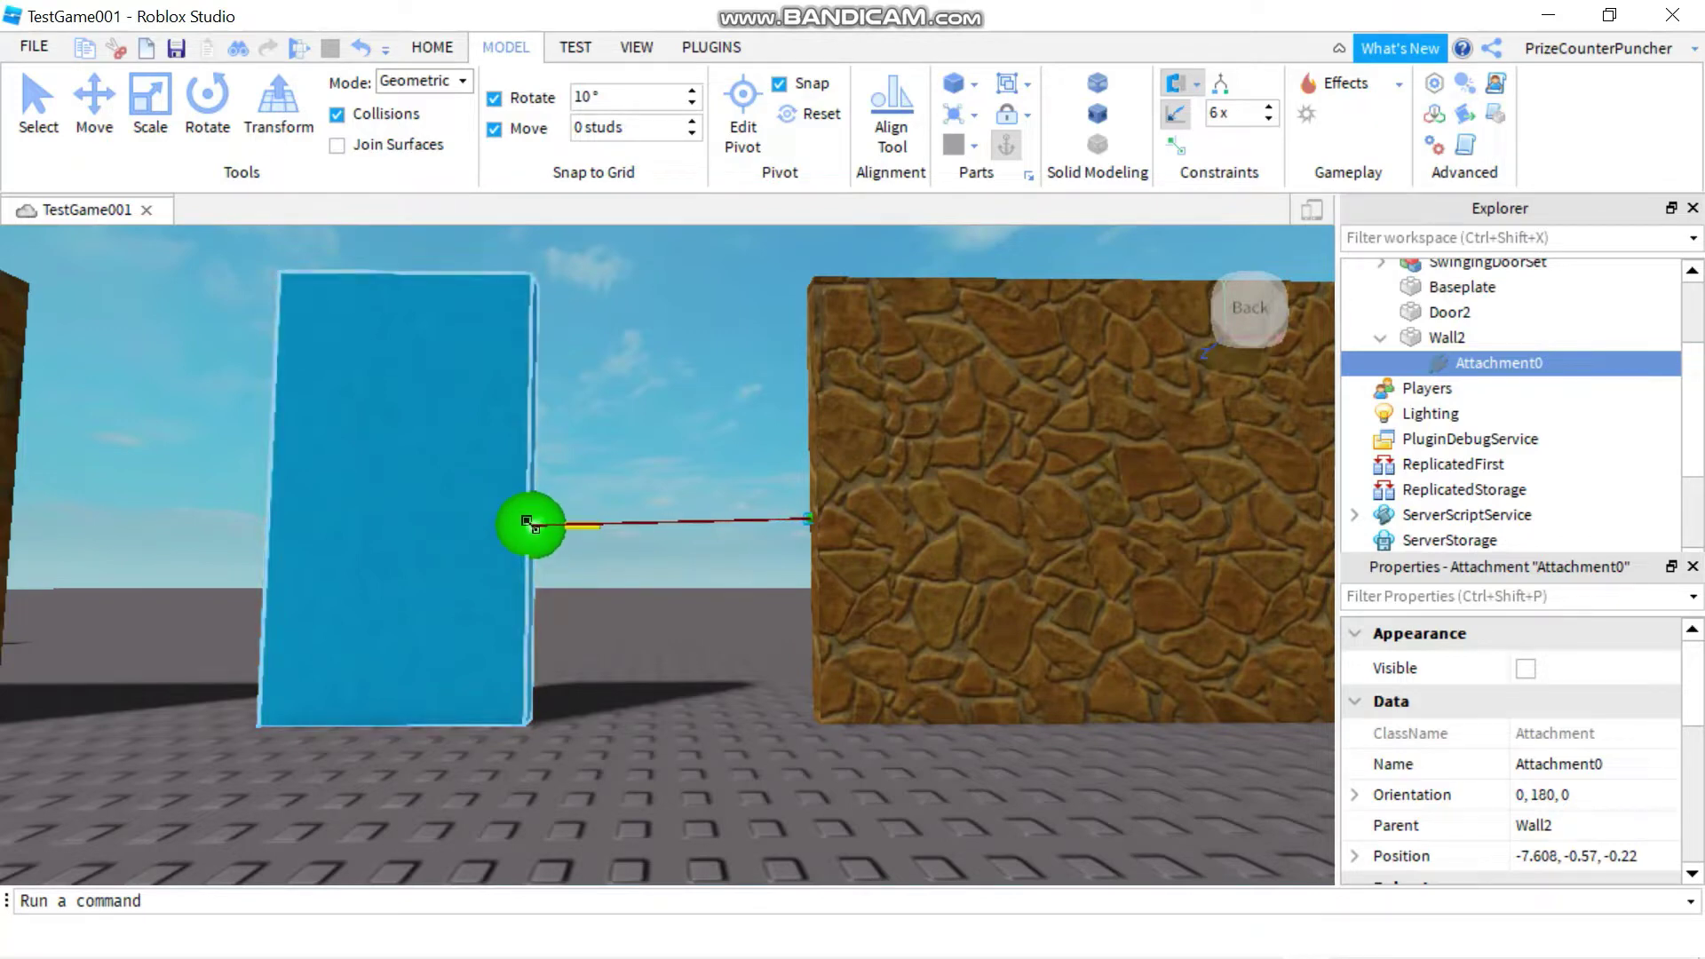
pyautogui.click(530, 523)
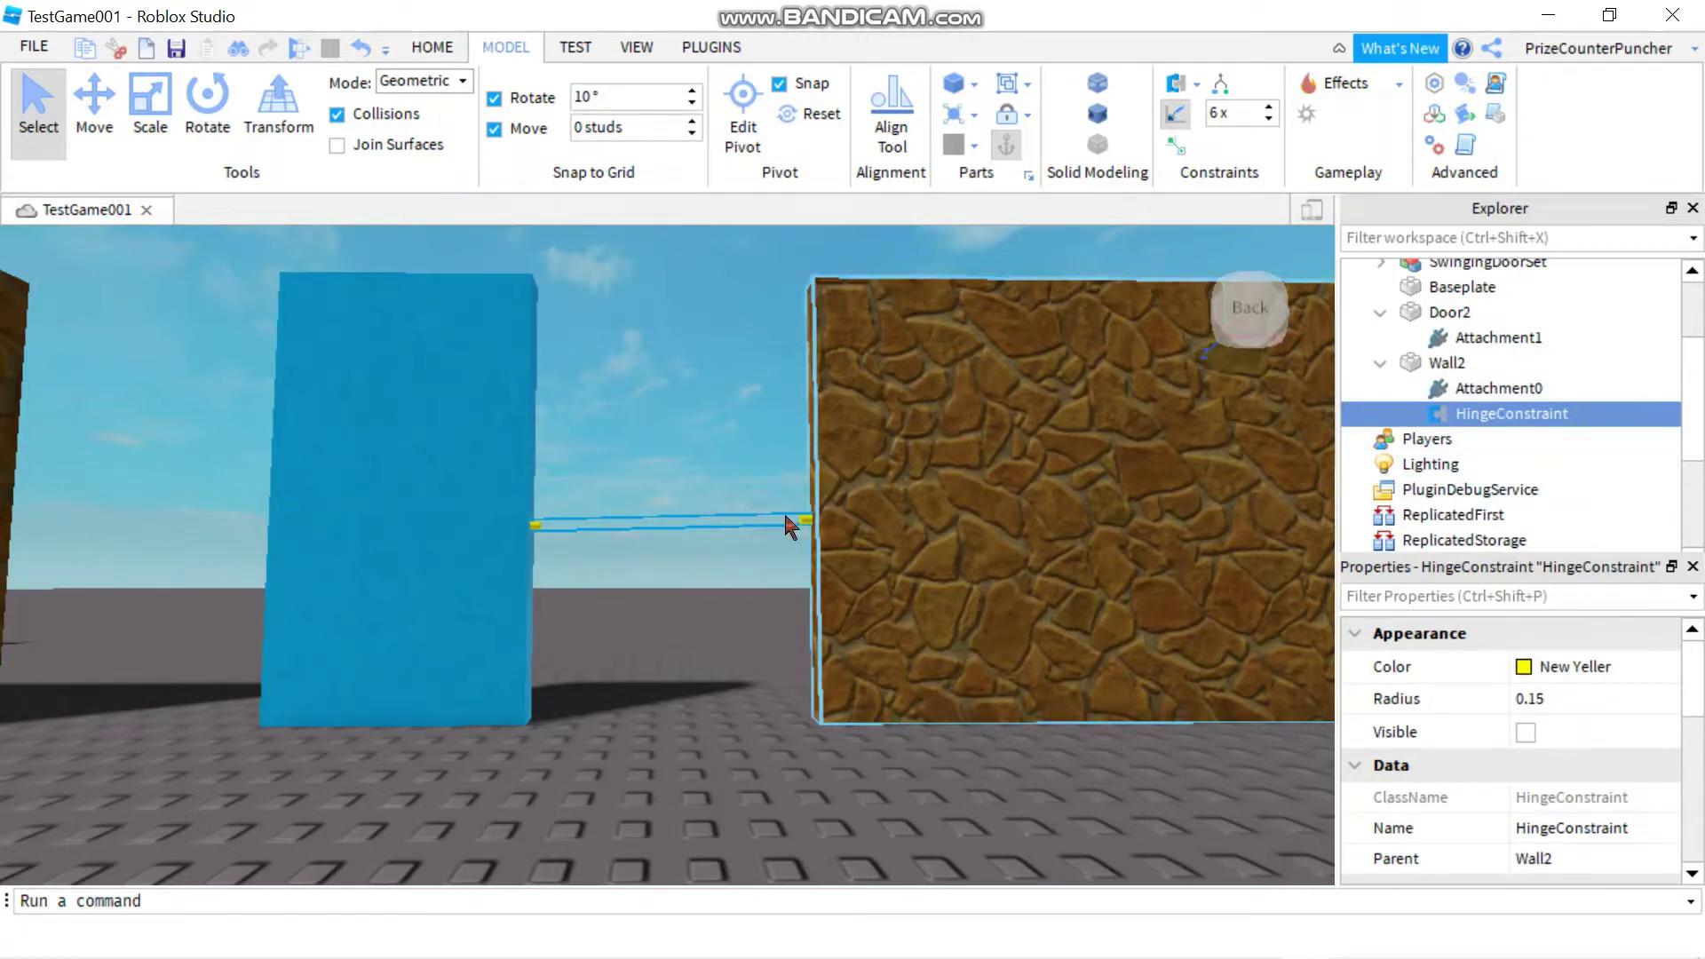
# - Rotate Attachment1 on Door2 by 90° about the blue axis to orientation 0, 180, 90
pyautogui.click(1488, 345)
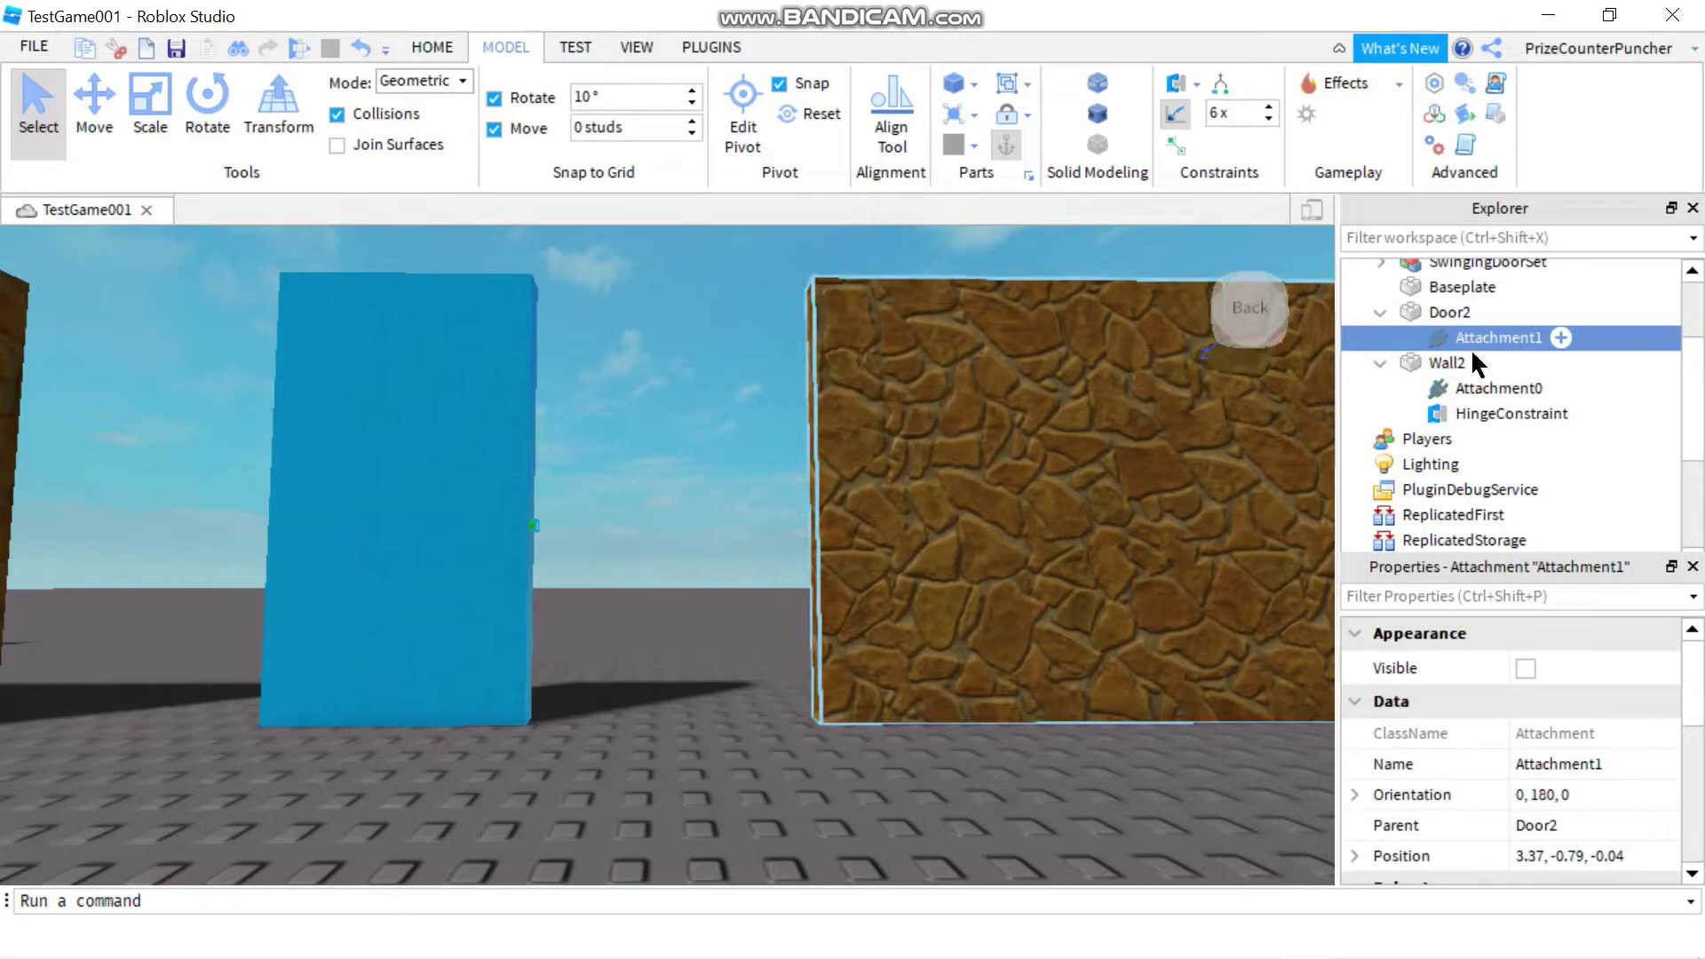
pyautogui.click(1463, 388)
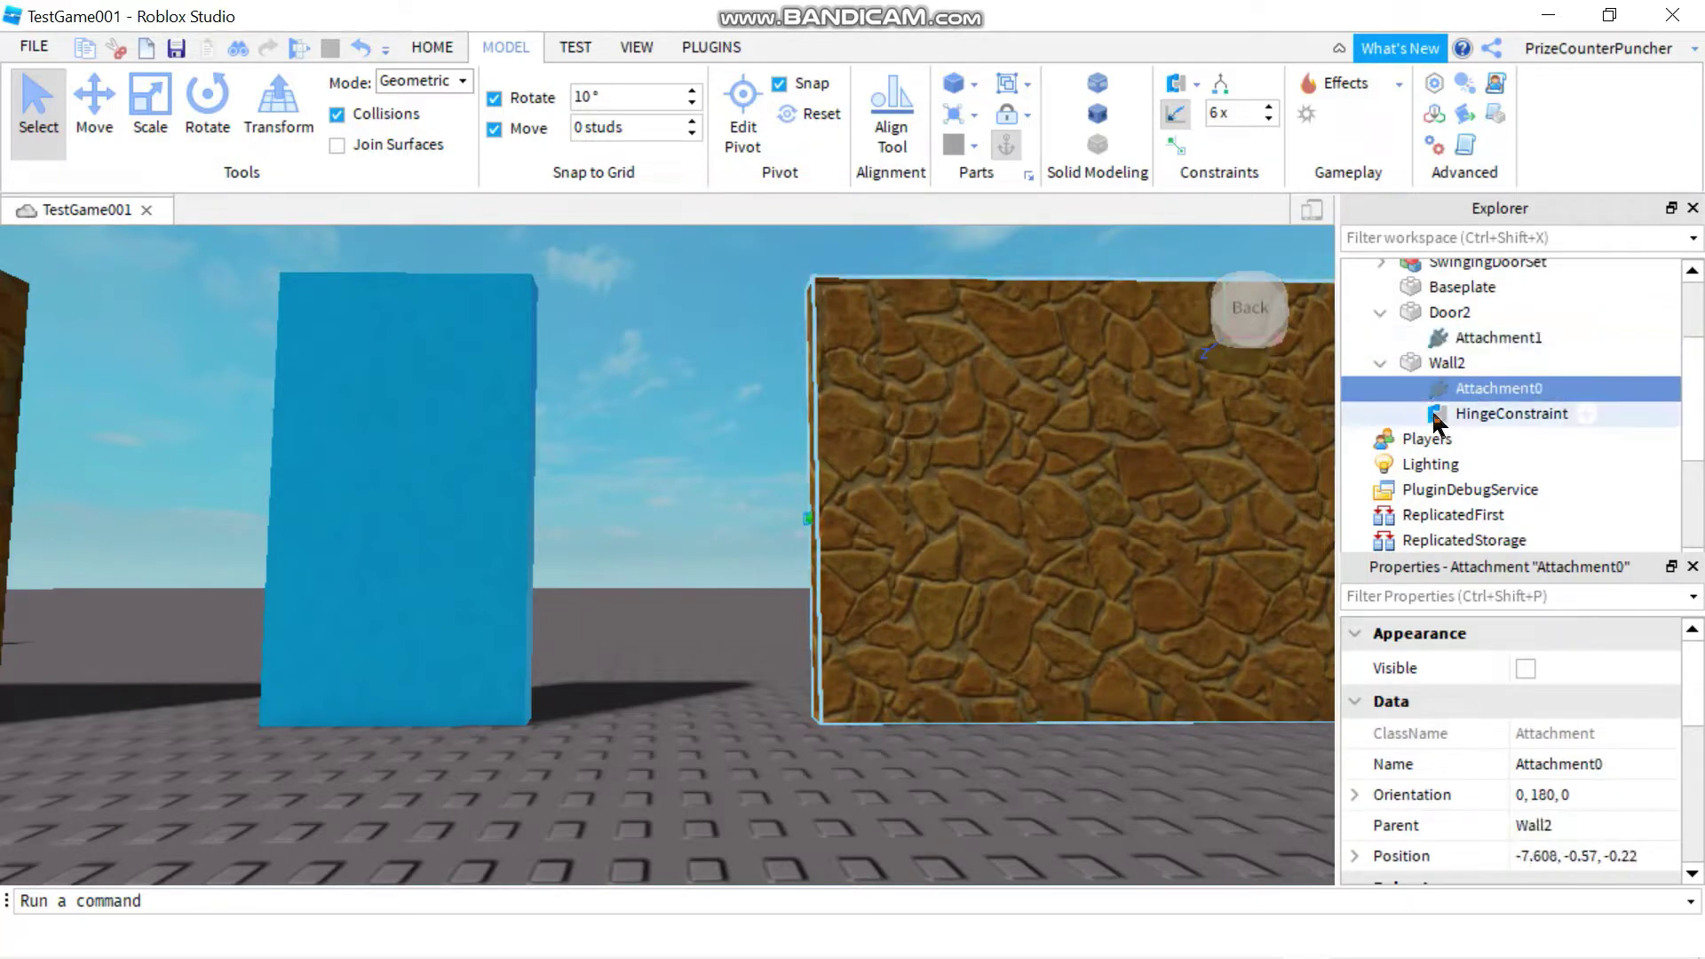
pyautogui.click(1461, 414)
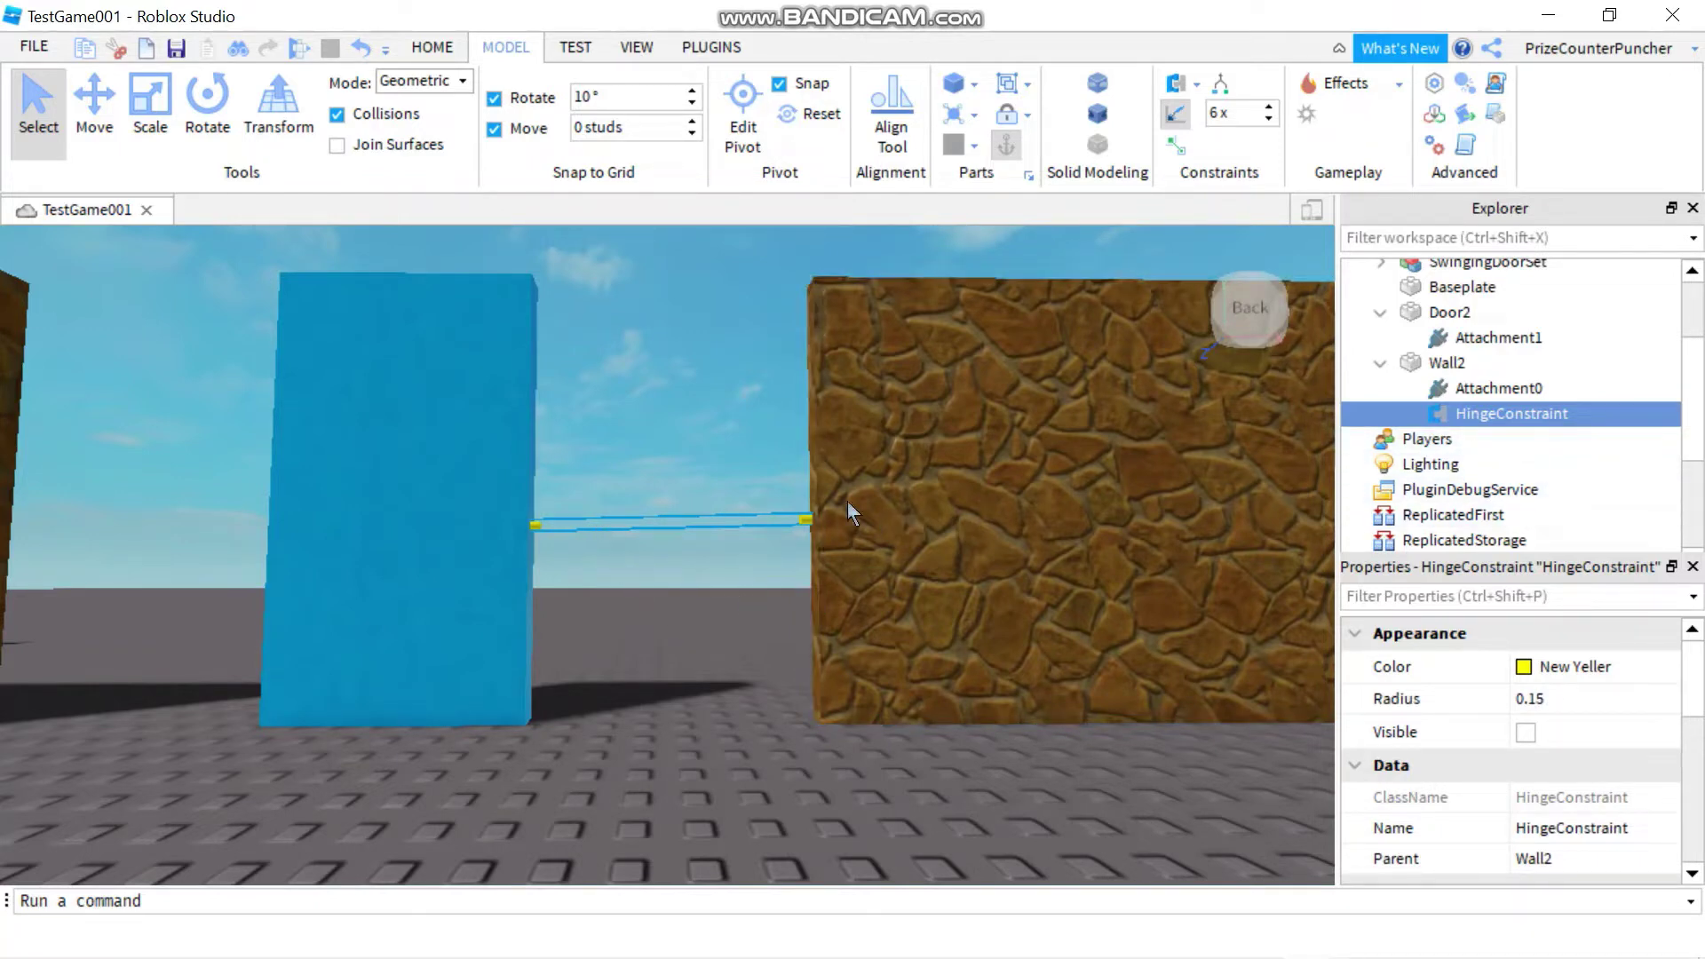
pyautogui.click(1501, 339)
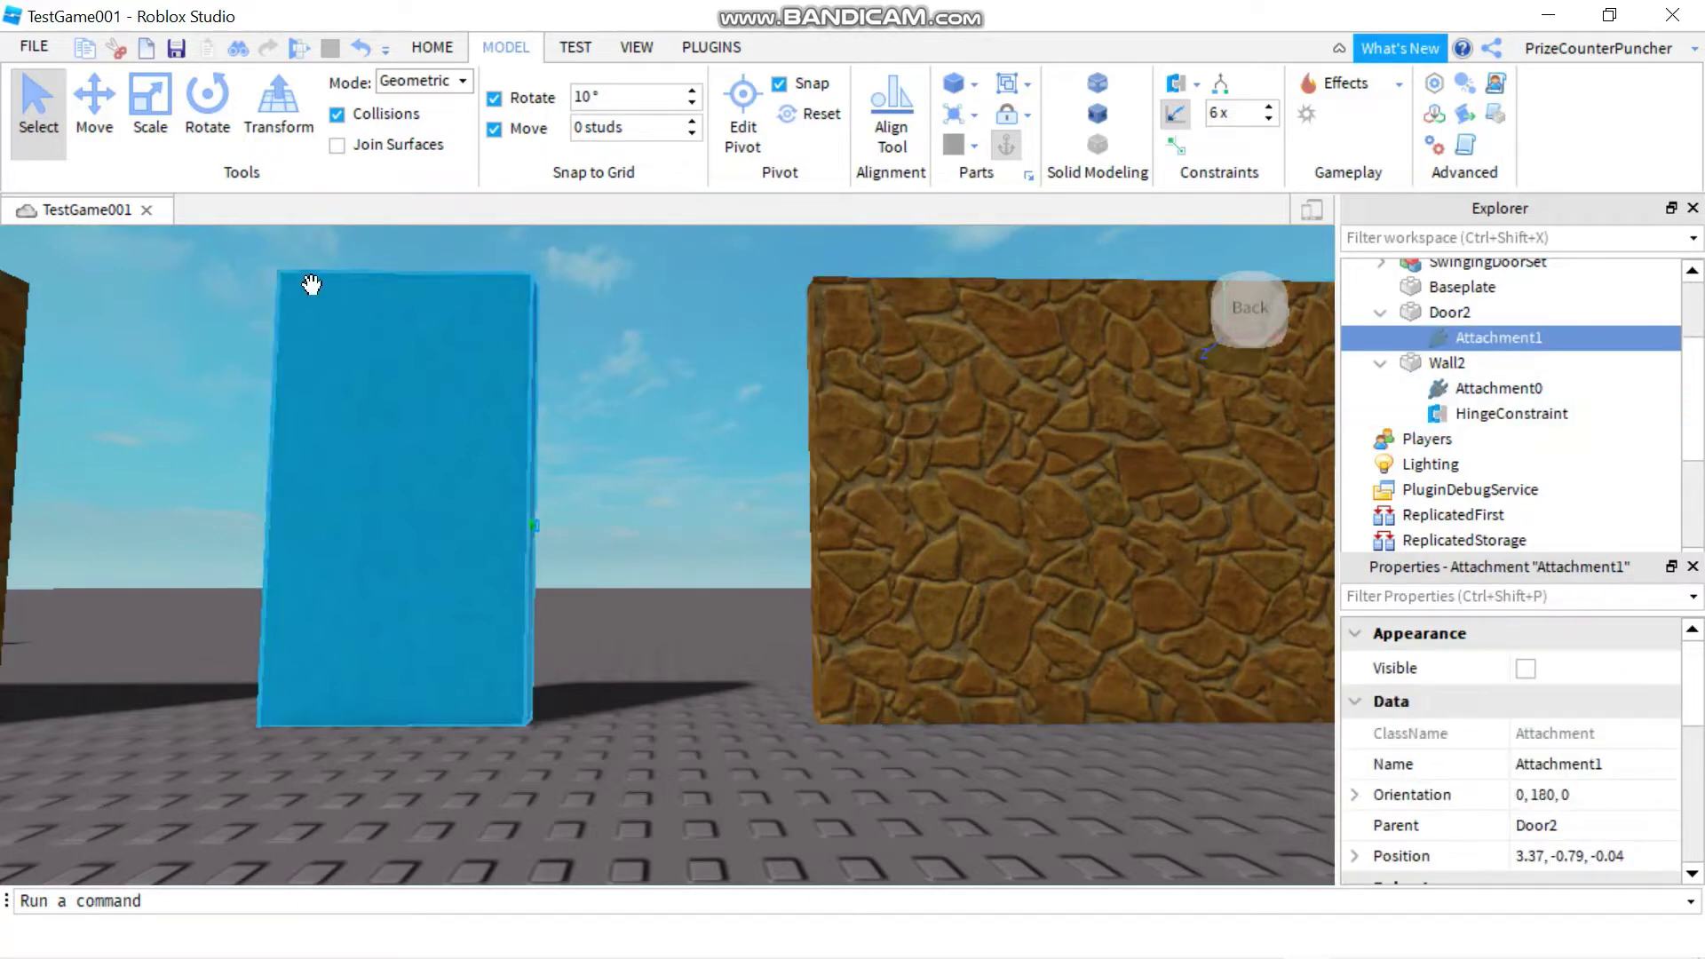
pyautogui.click(1469, 413)
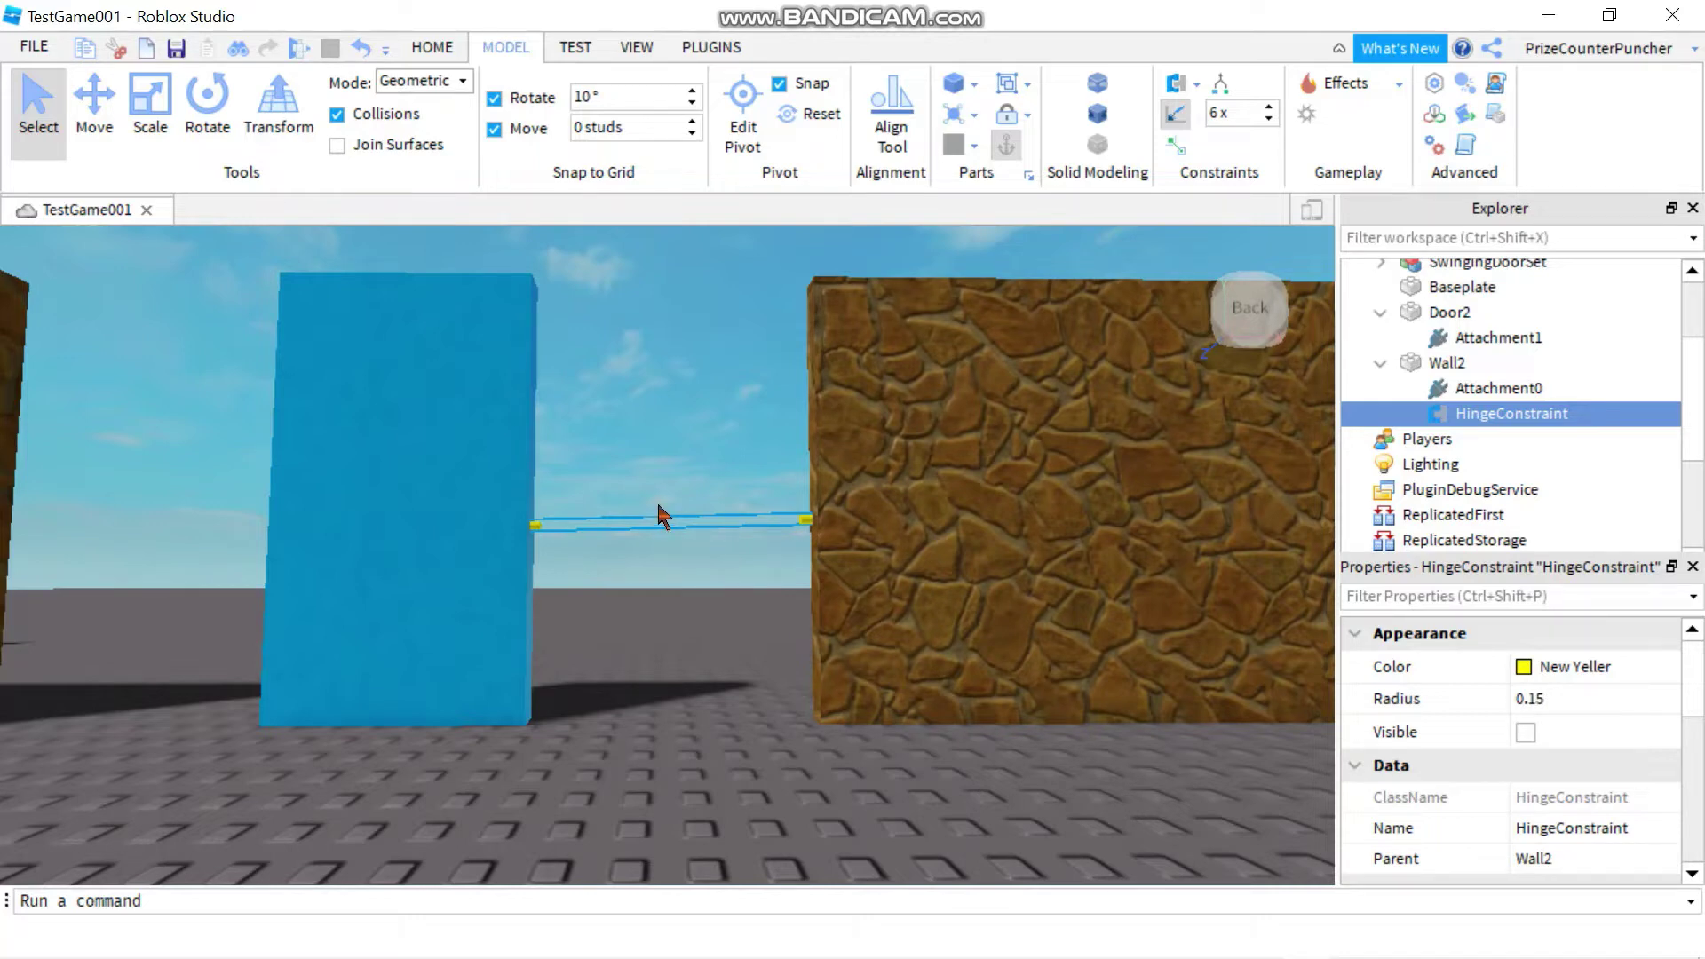
pyautogui.click(1495, 336)
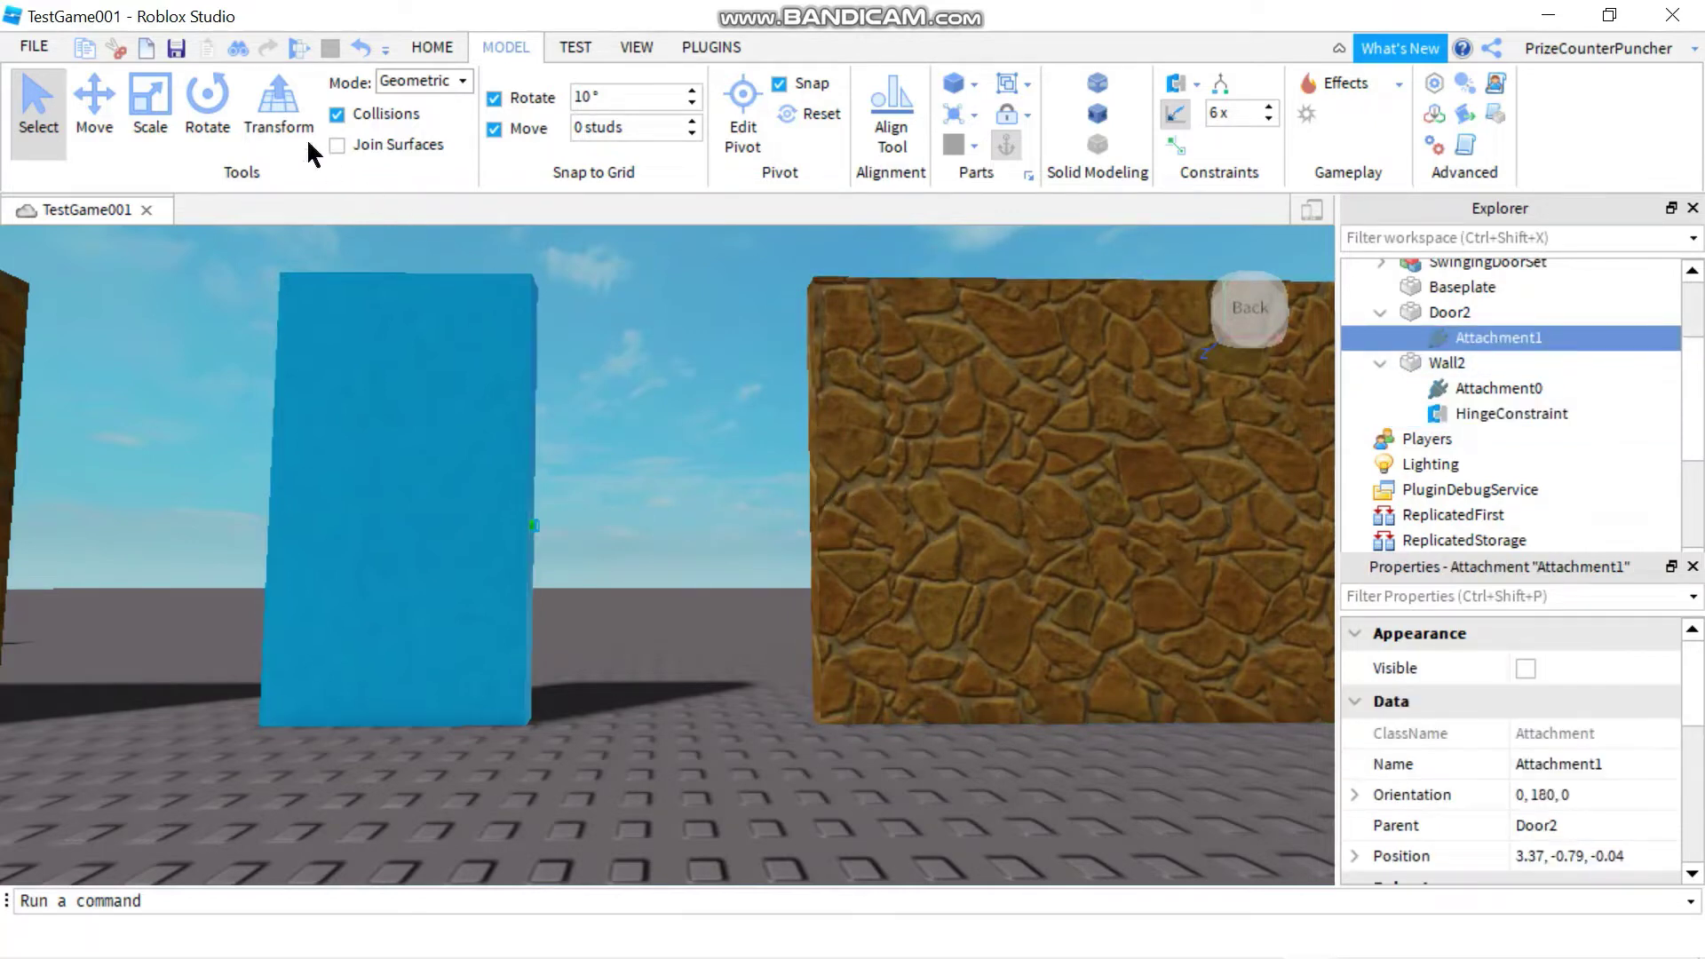
pyautogui.click(203, 101)
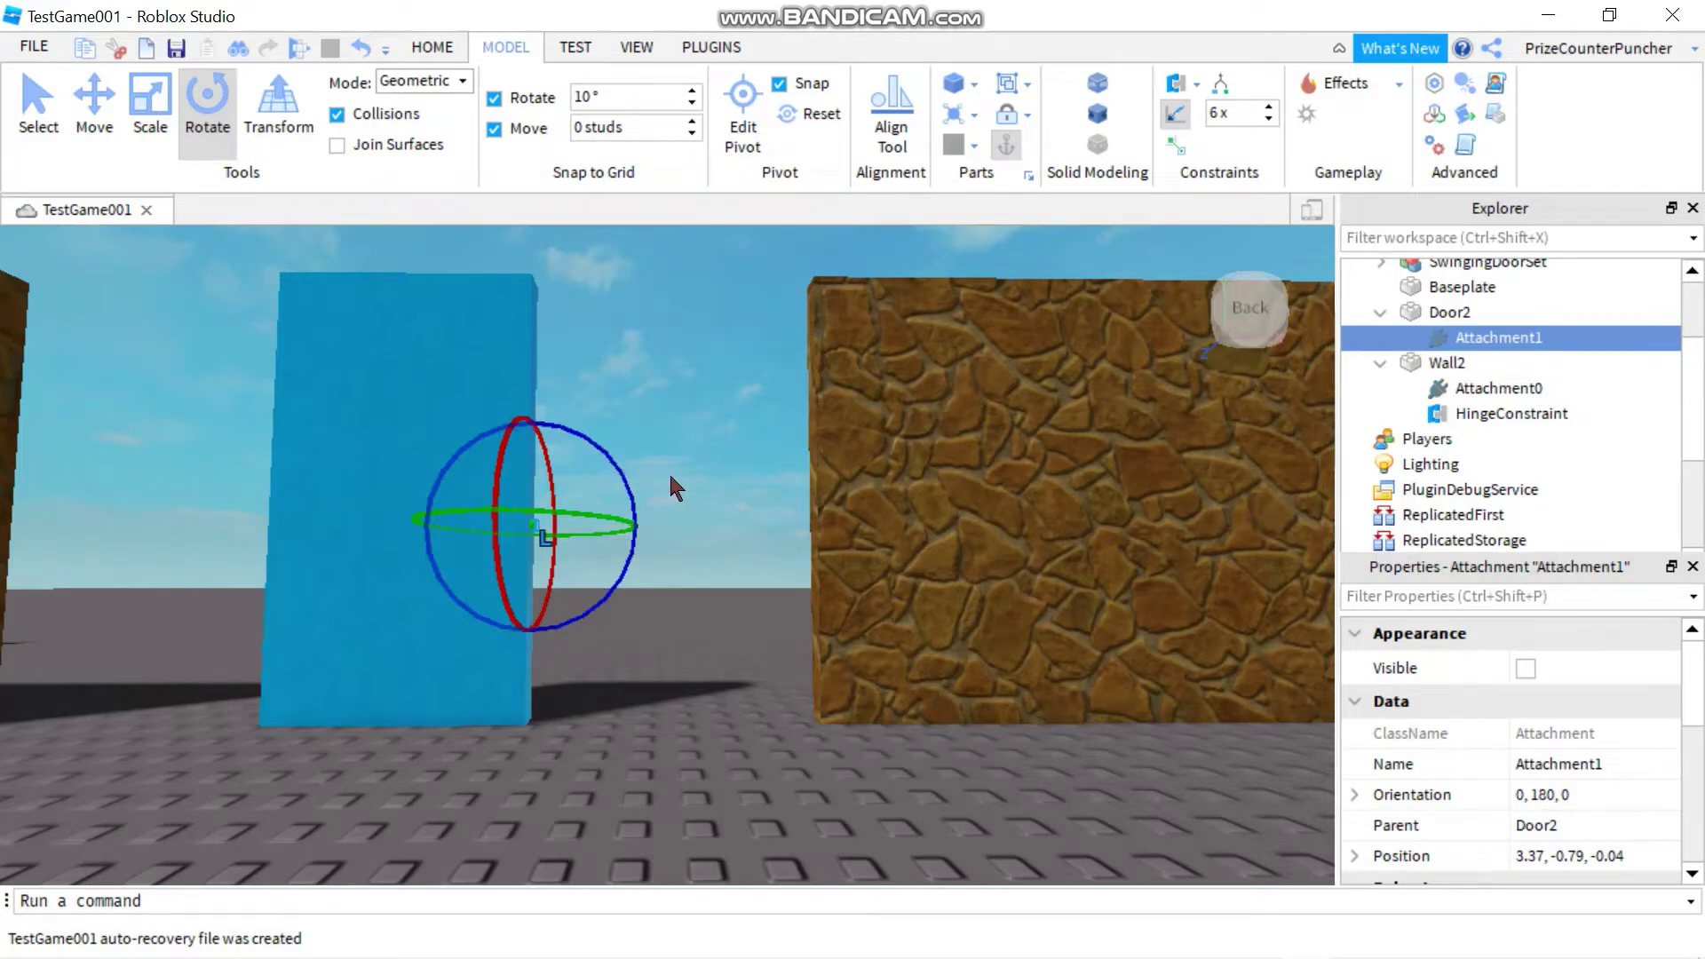
pyautogui.moveTo(669, 471); pyautogui.dragTo(675, 486, button='right')
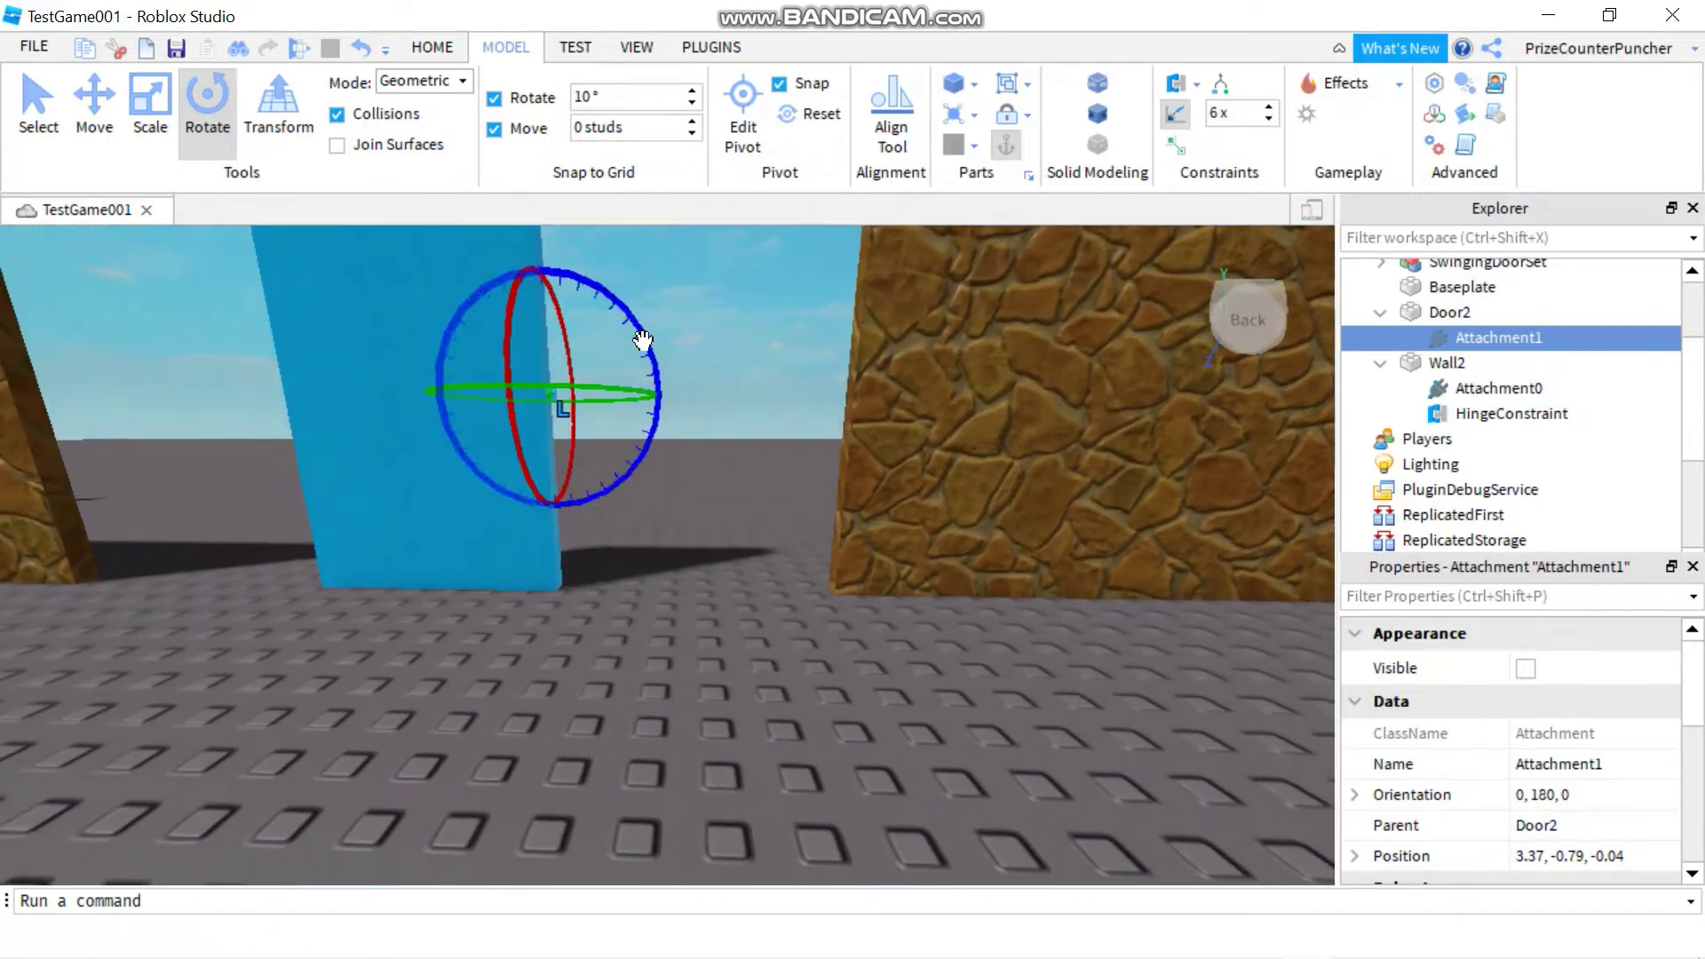
pyautogui.moveTo(647, 342); pyautogui.dragTo(613, 503)
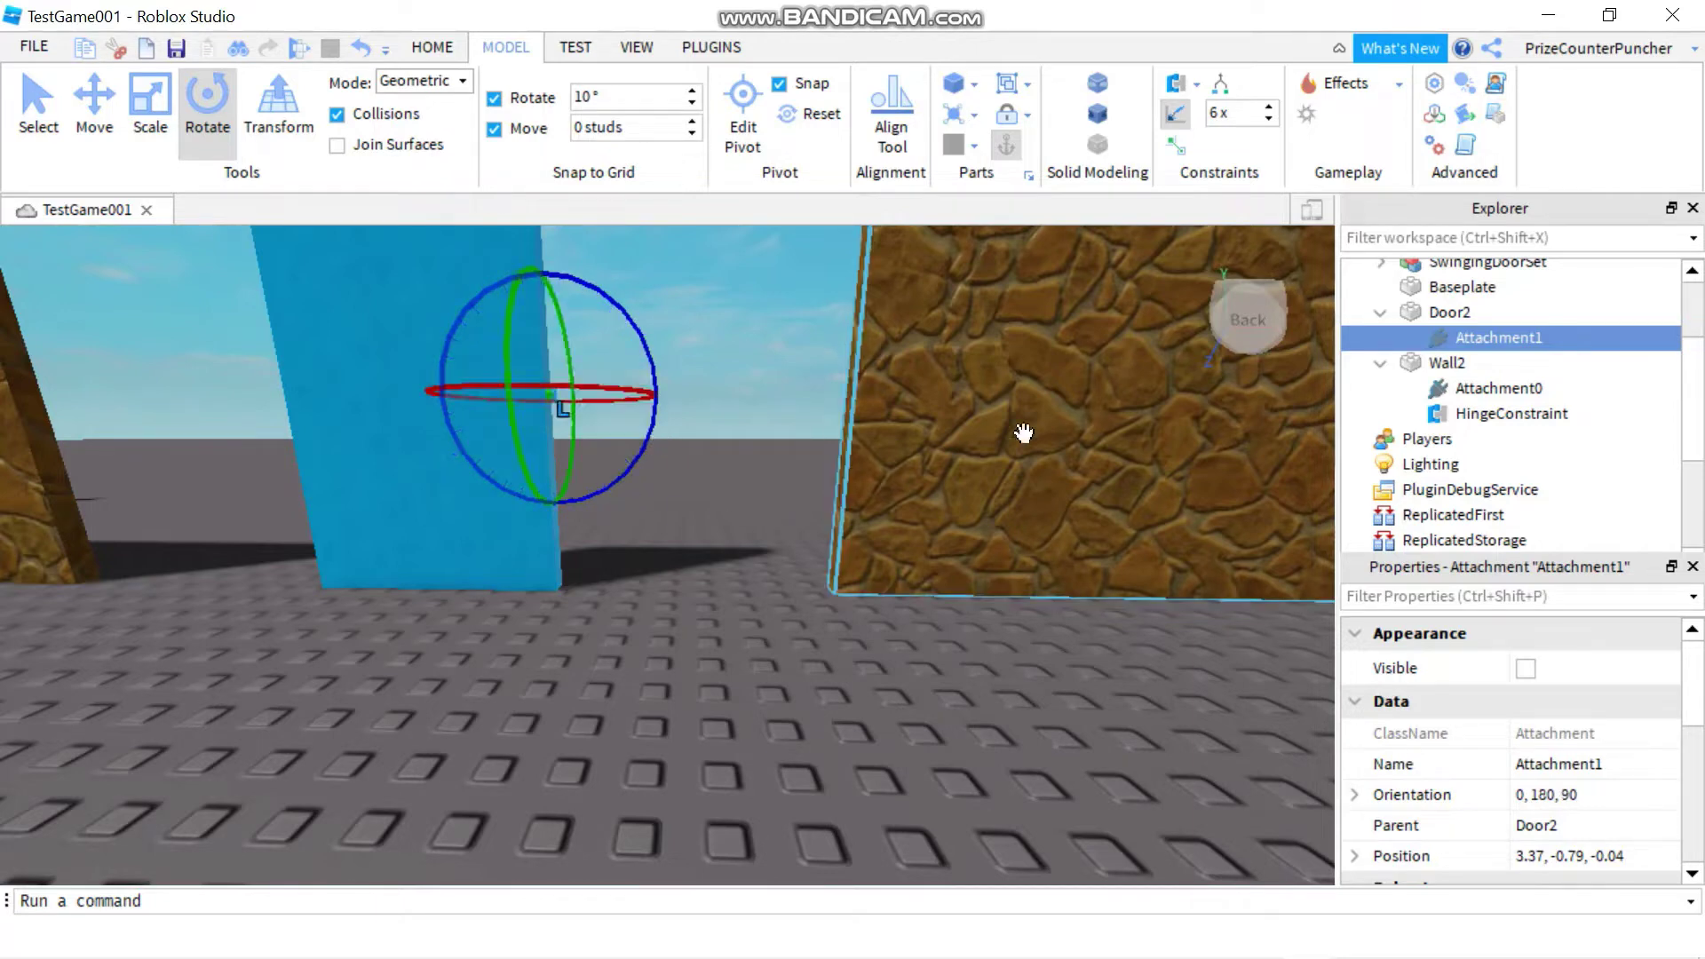
# - Rotate Attachment0 on Wall2 by 90° to orientation 0, 180, 90, then select the HingeConstraint to check its alignment
pyautogui.click(1494, 391)
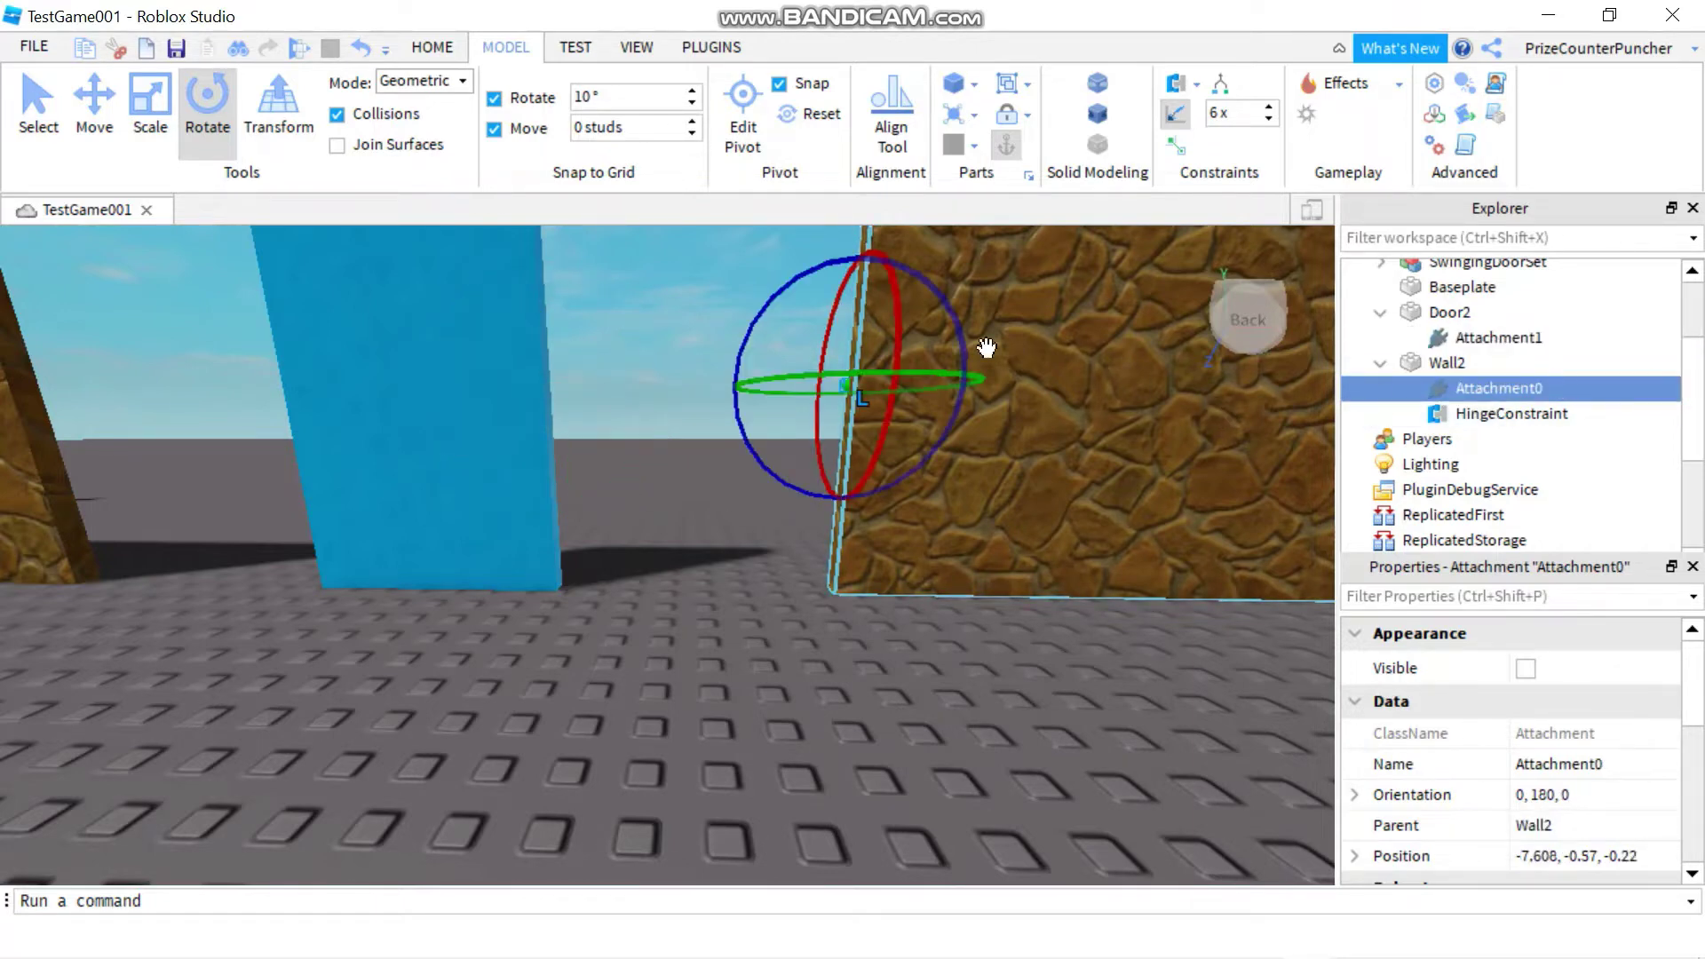
pyautogui.moveTo(962, 335); pyautogui.dragTo(878, 493)
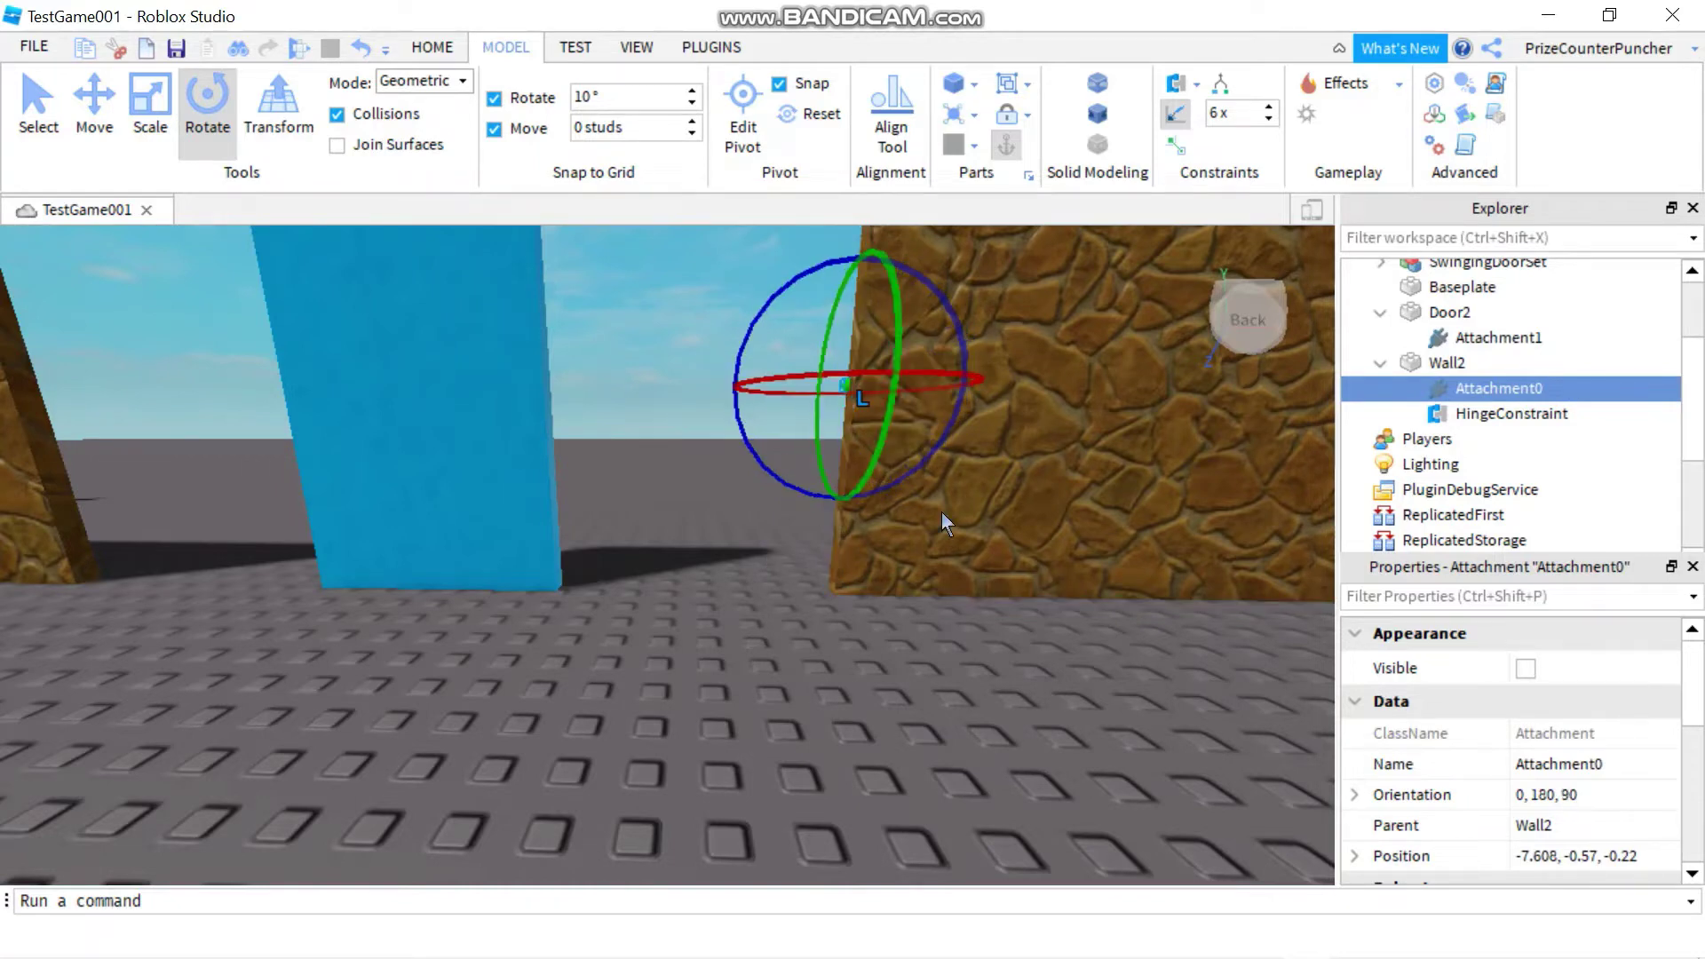
pyautogui.click(1506, 412)
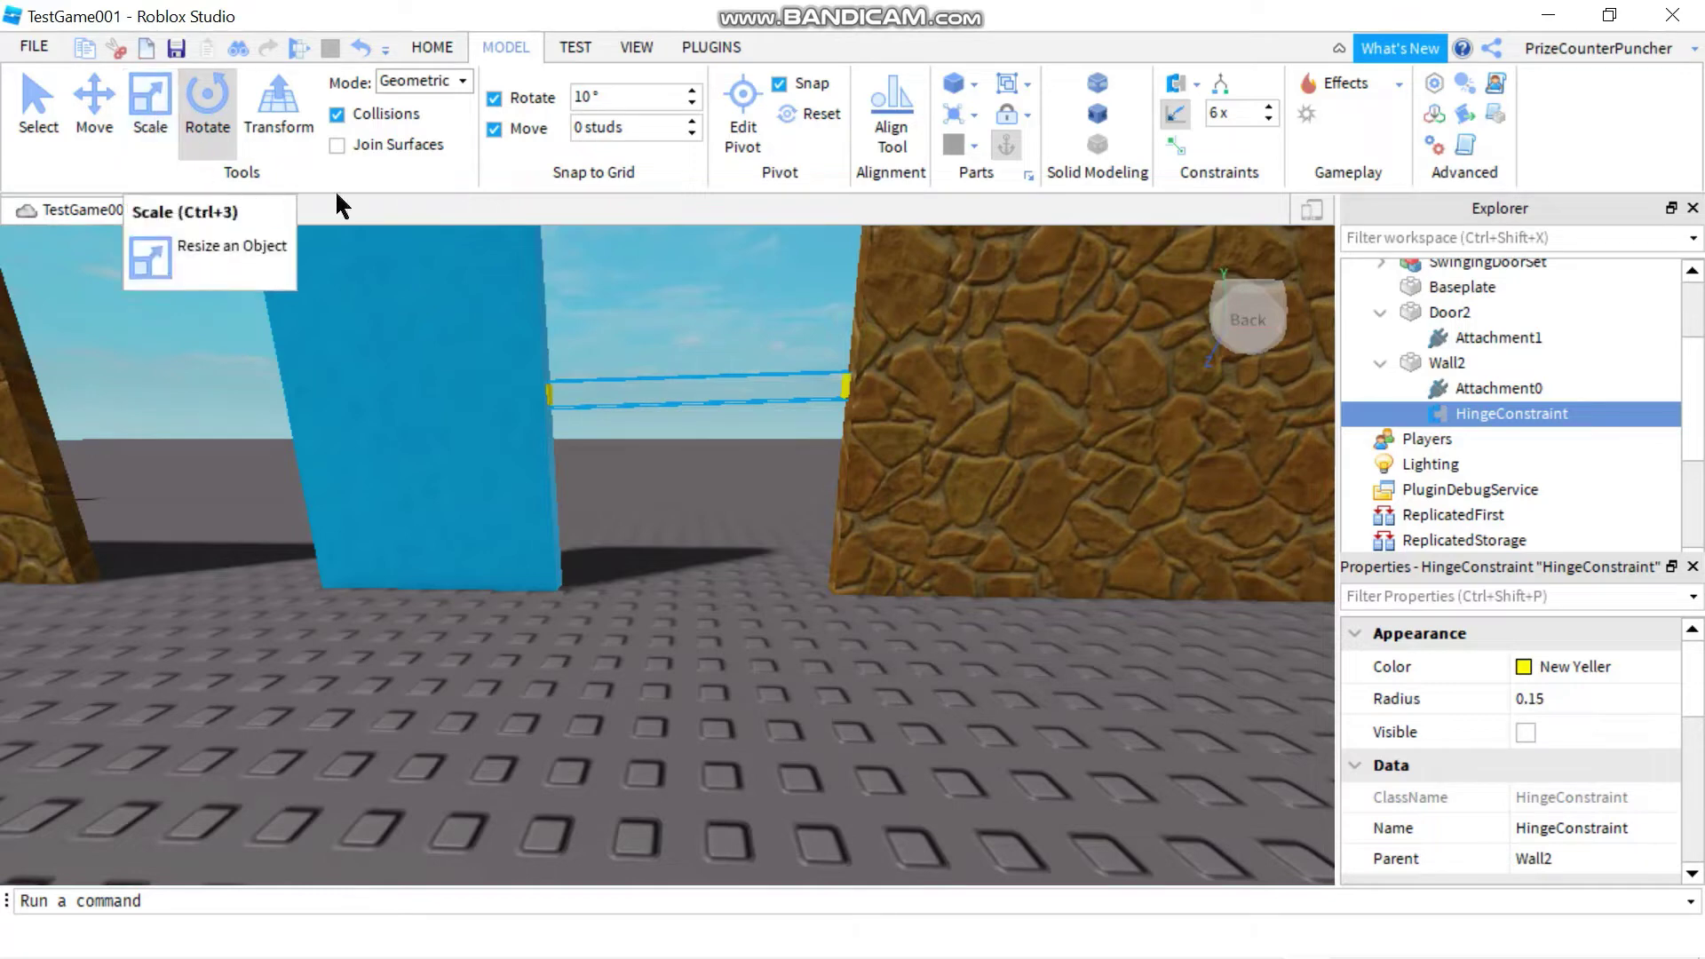
# - Move Door2 along the red axis until its hinged edge meets the edge of Wall2
pyautogui.click(110, 111)
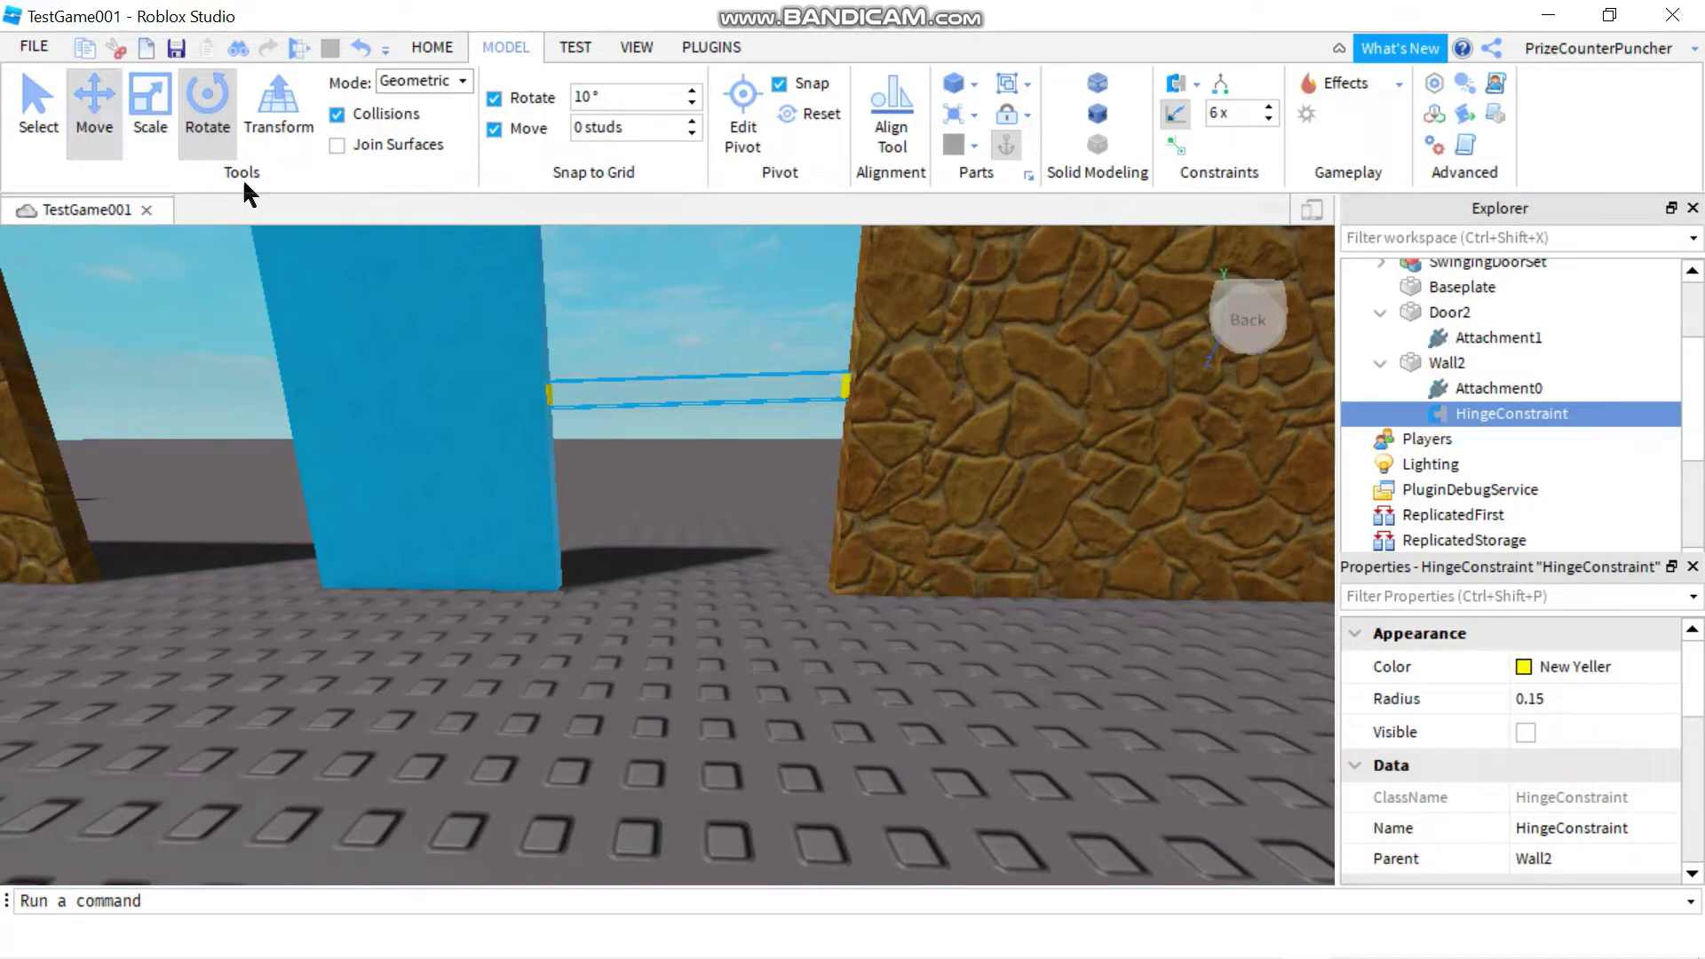
pyautogui.click(383, 396)
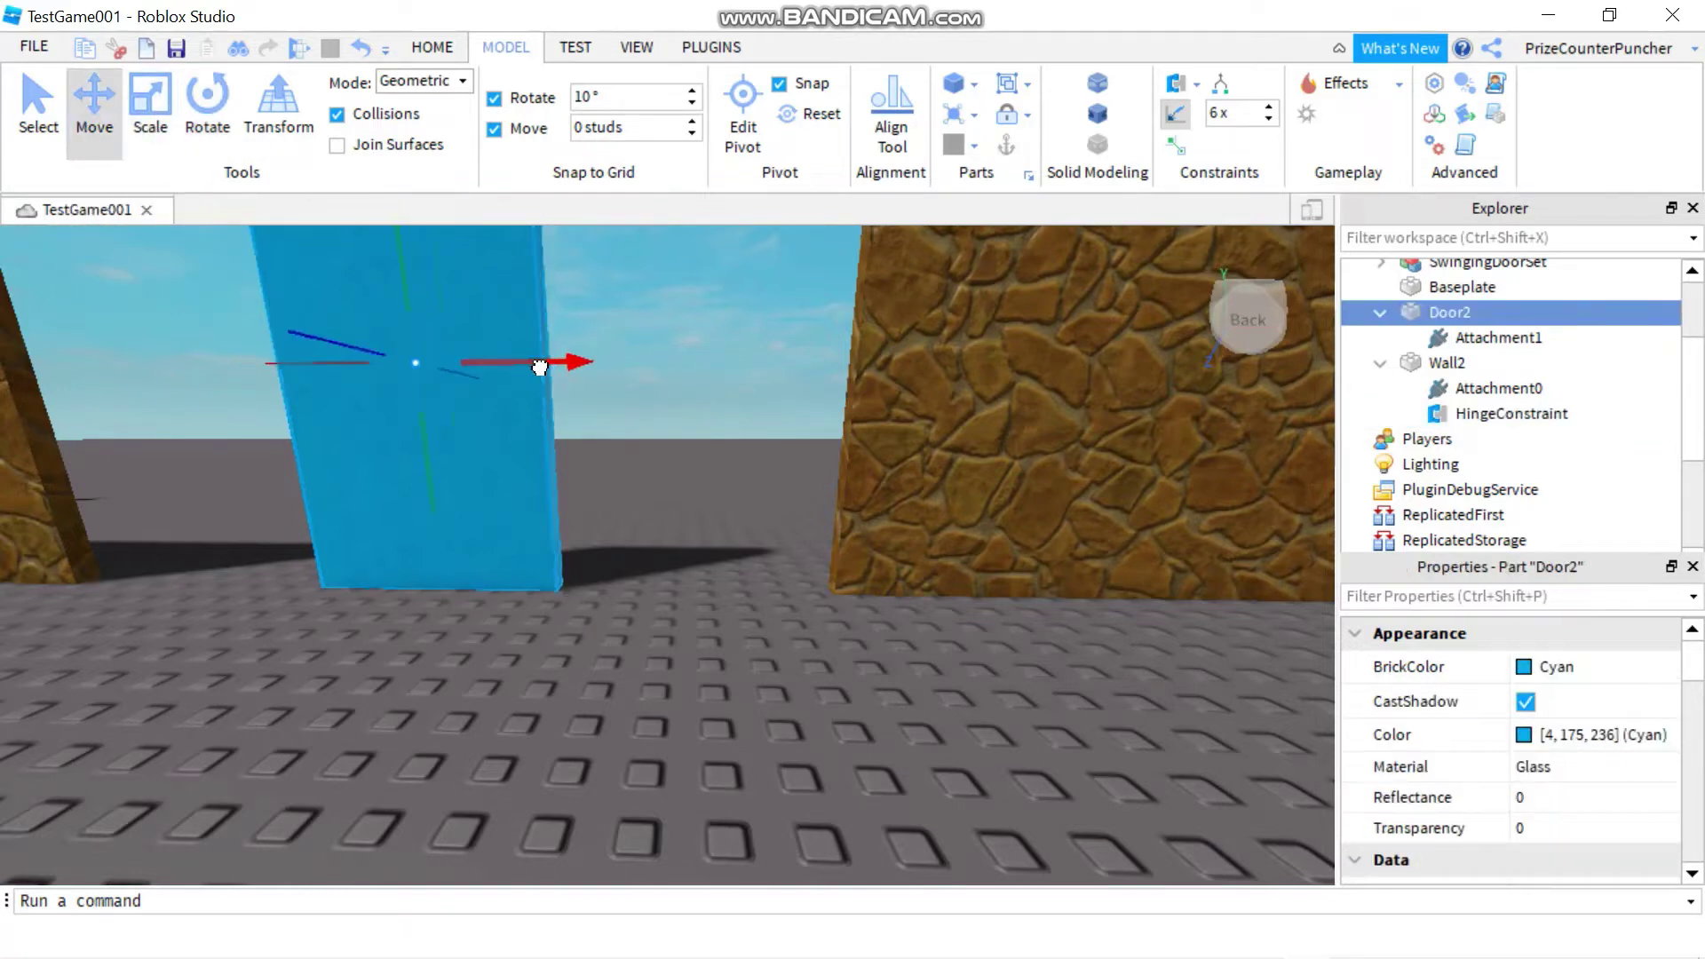
pyautogui.moveTo(540, 368); pyautogui.dragTo(823, 385)
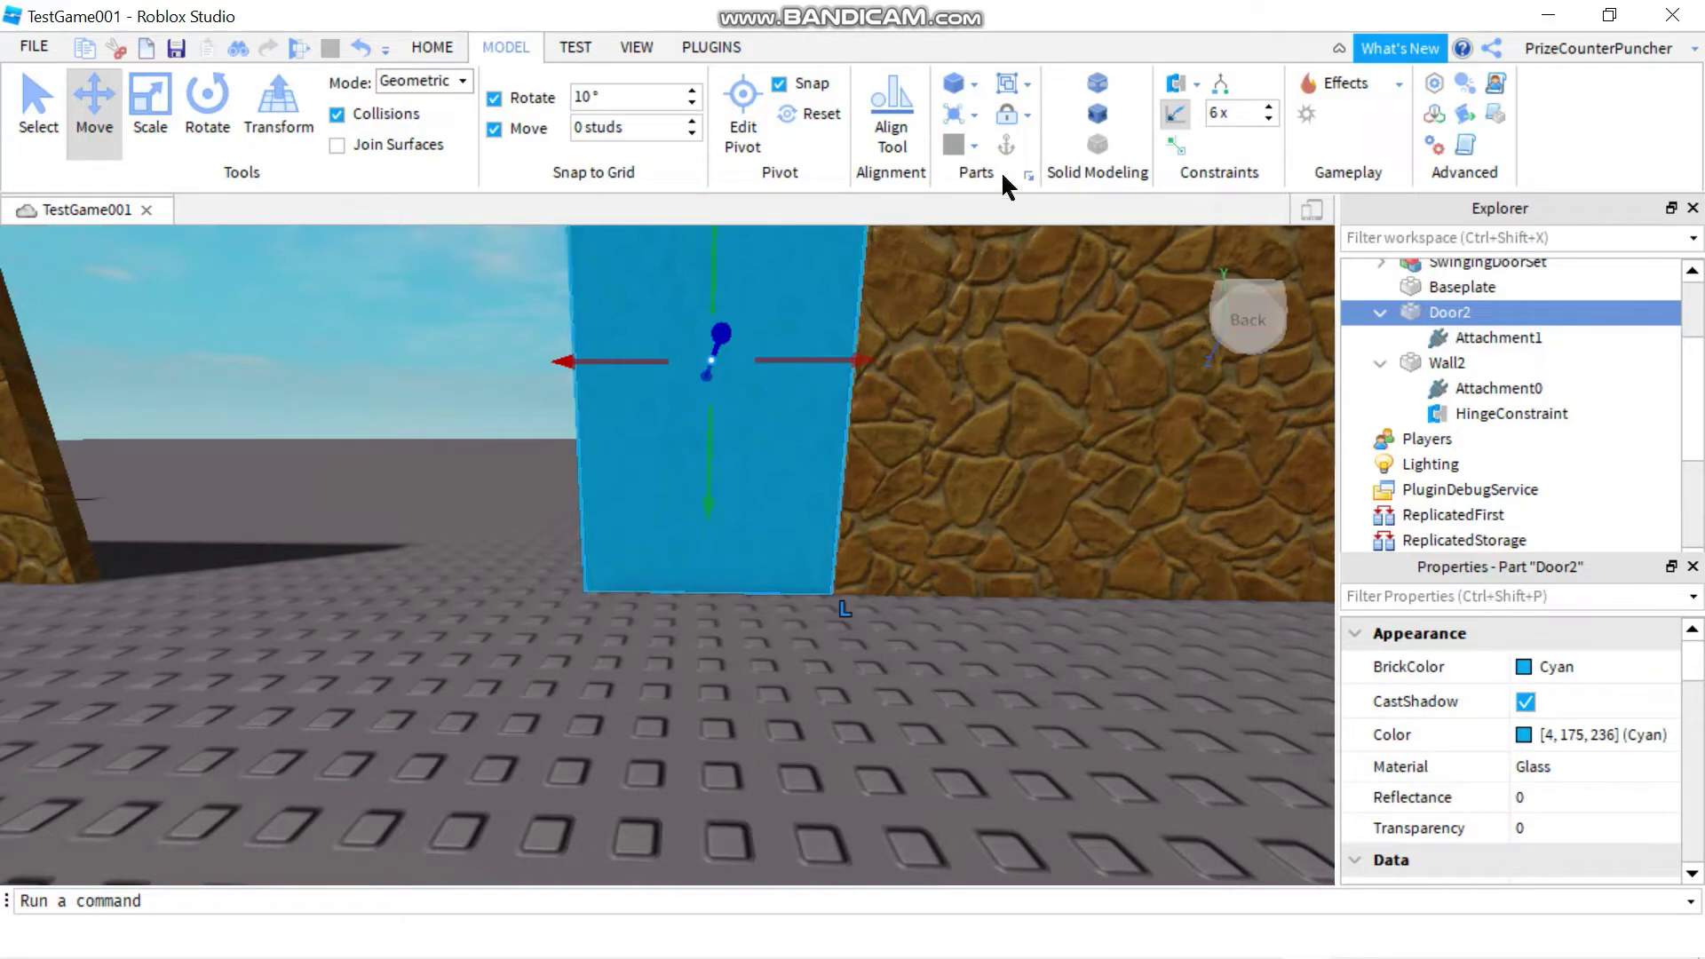
# - Playtest the game, walk the character into the hinged door from both sides to check its swing, and stop the test
pyautogui.click(294, 51)
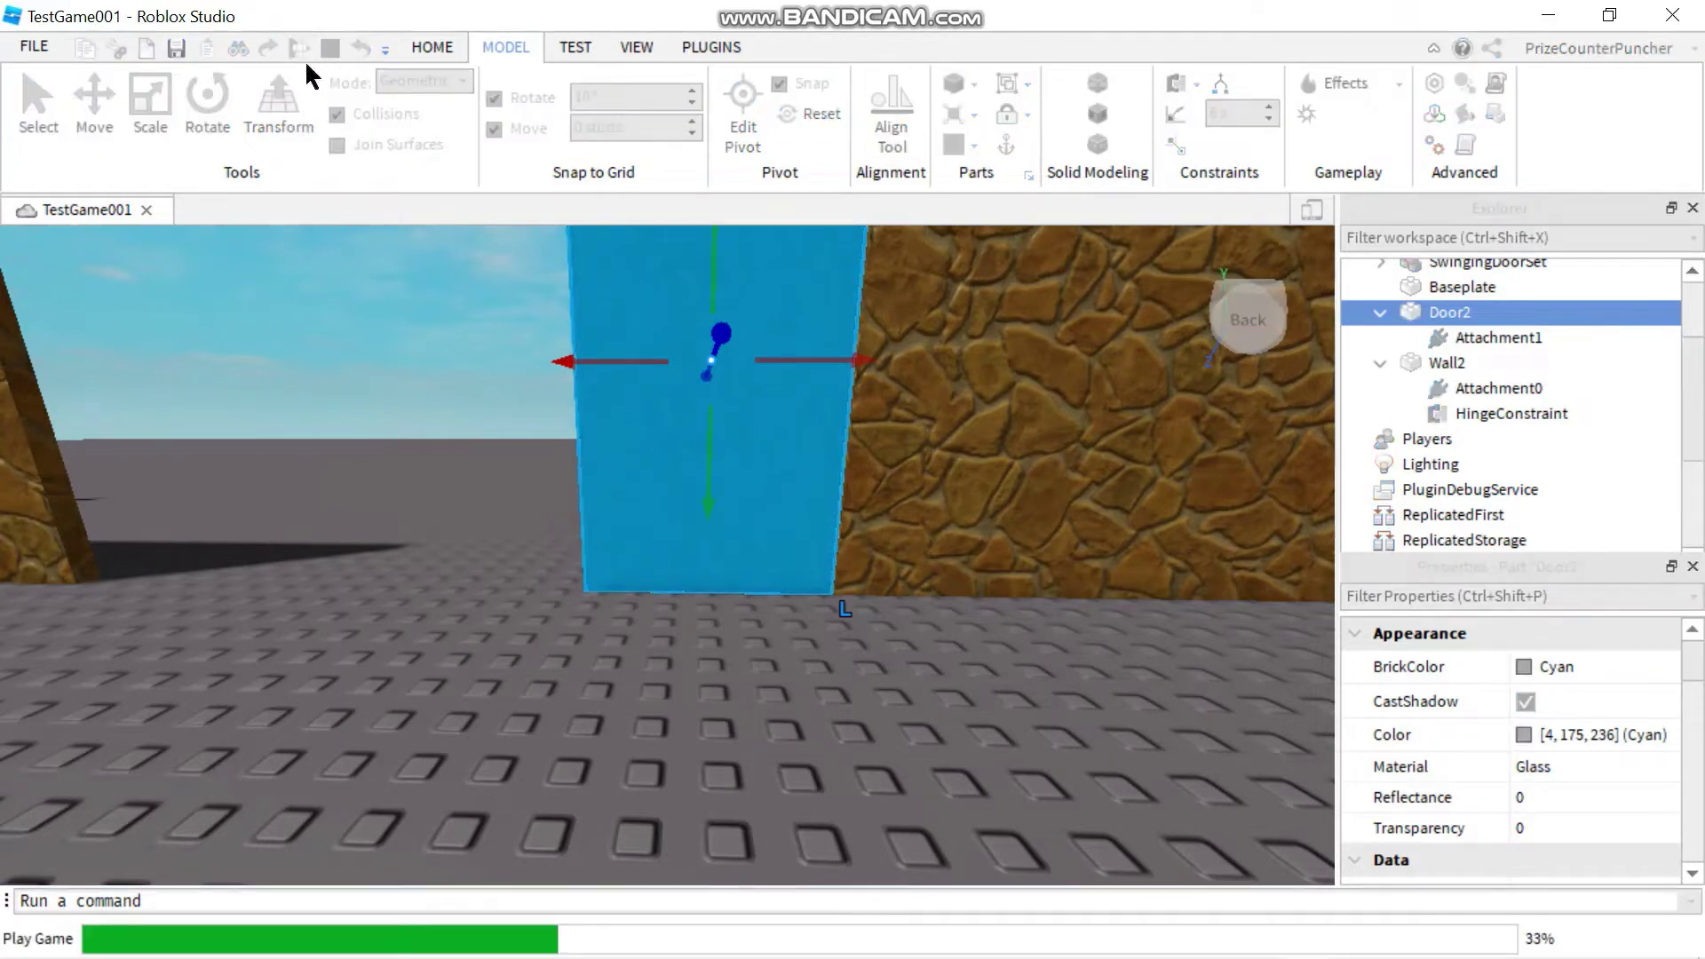
pyautogui.press('w')
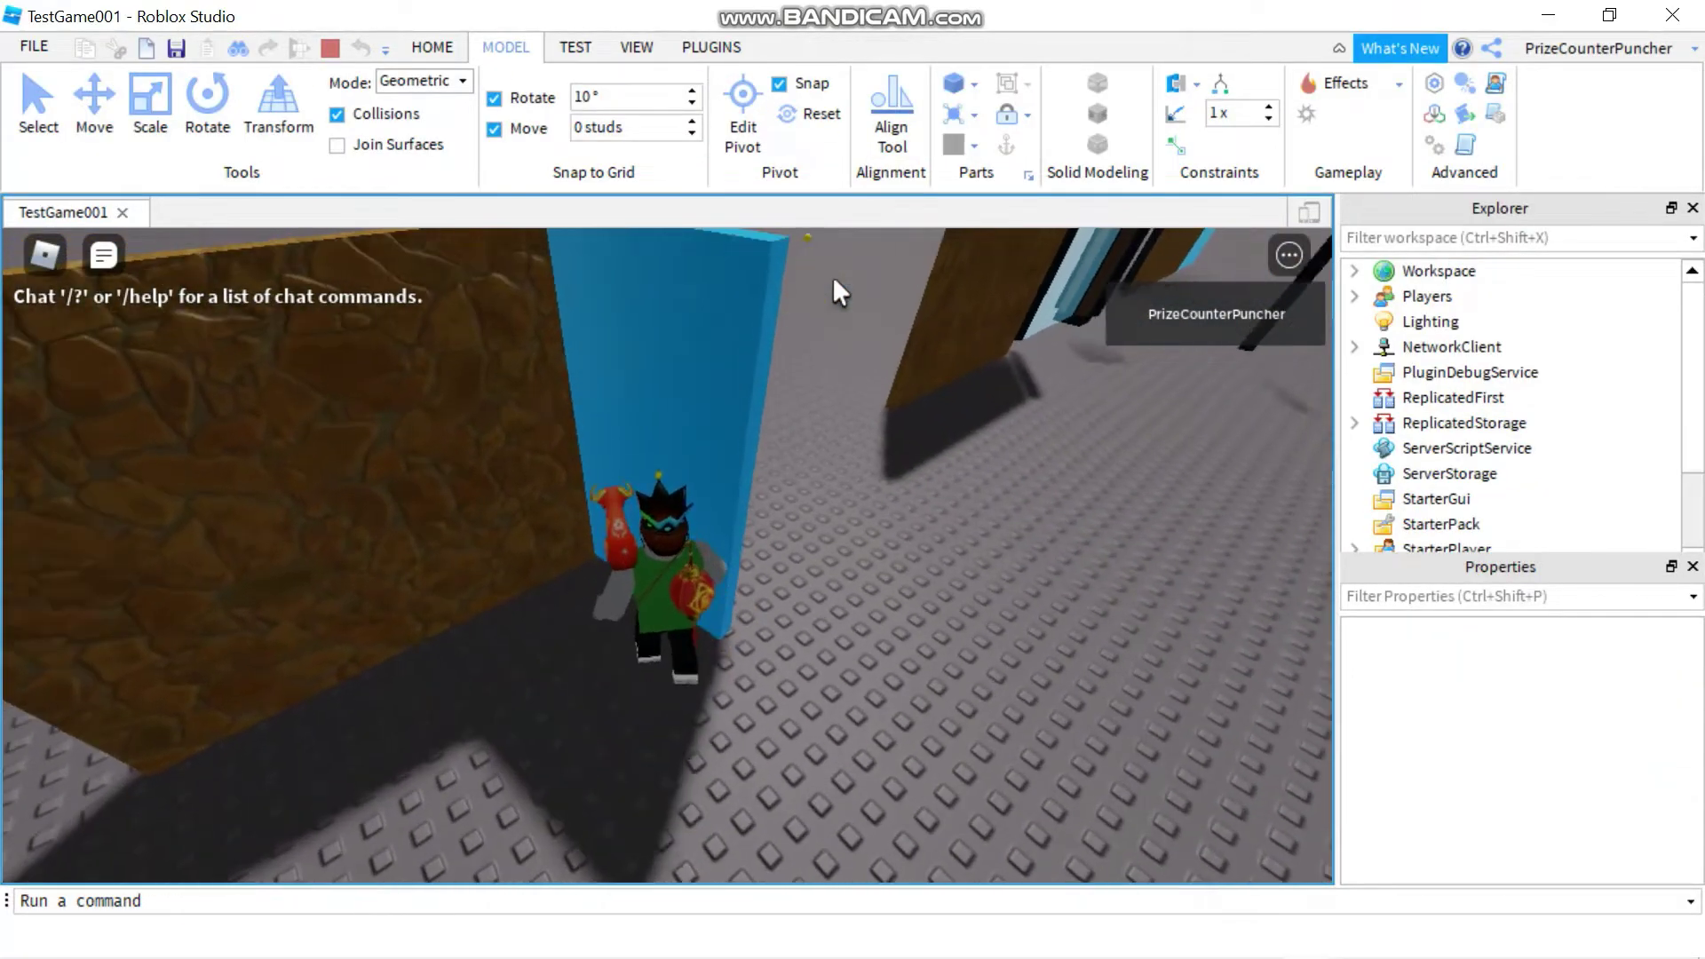
pyautogui.press('w')
pyautogui.press('Left')
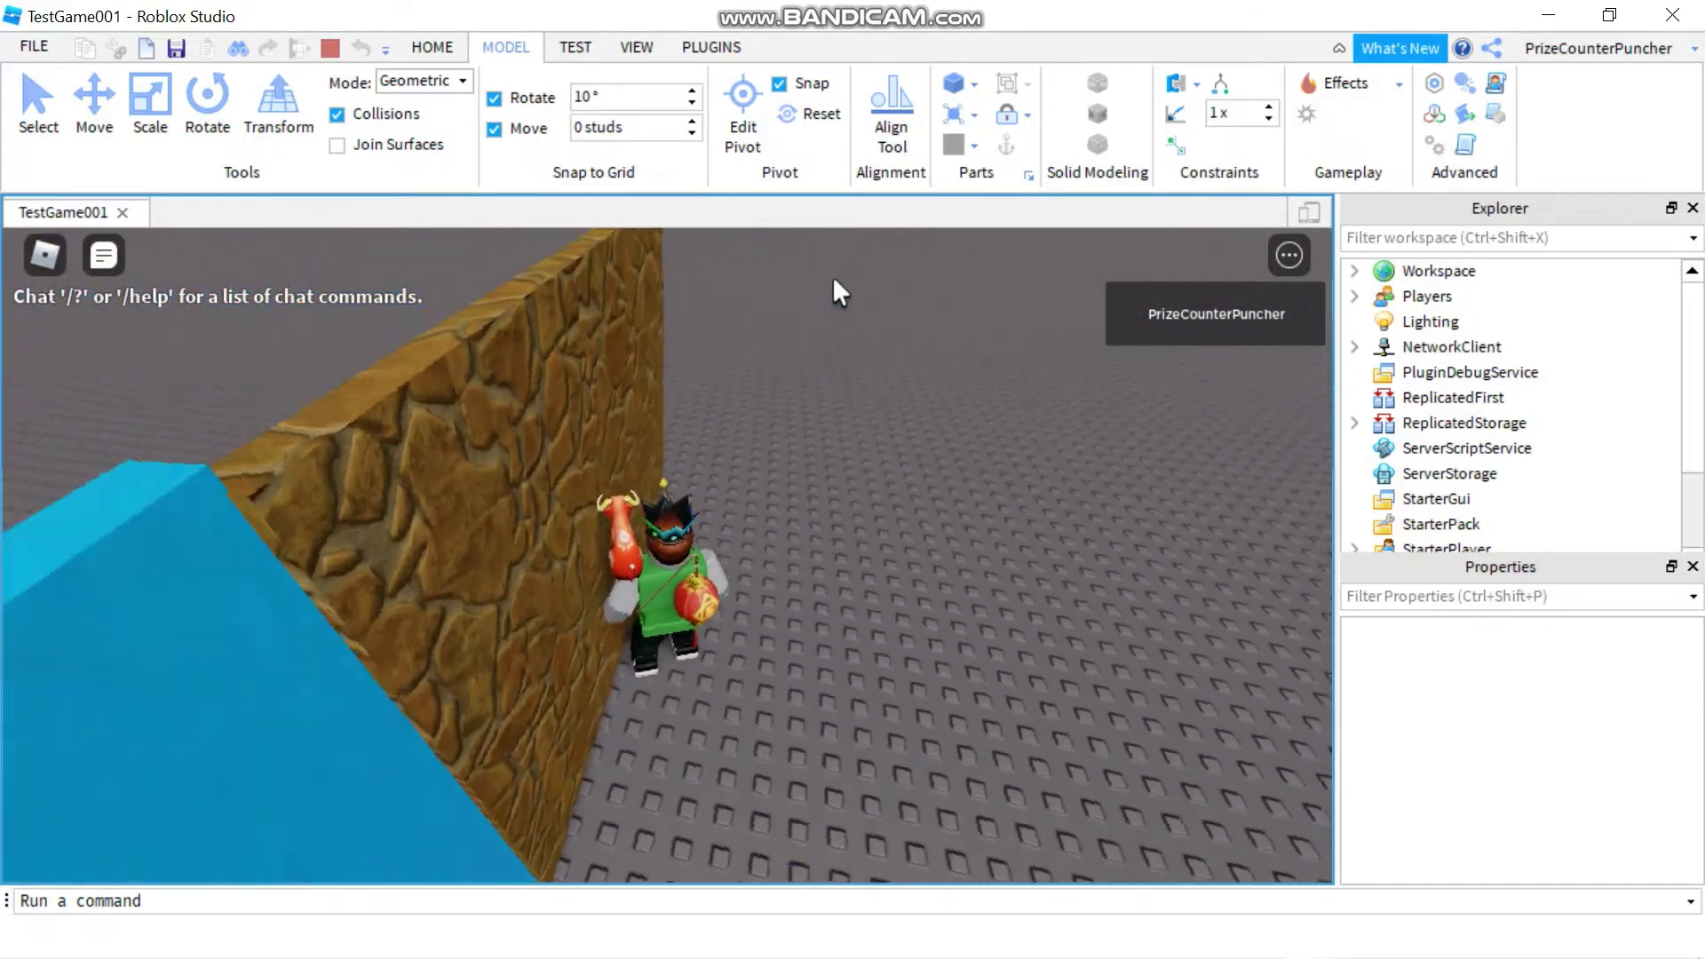
pyautogui.press('s')
pyautogui.moveTo(833, 275); pyautogui.dragTo(833, 275, button='right')
pyautogui.press('w')
pyautogui.press('w')
pyautogui.press('w')
pyautogui.press('w')
pyautogui.press('Right')
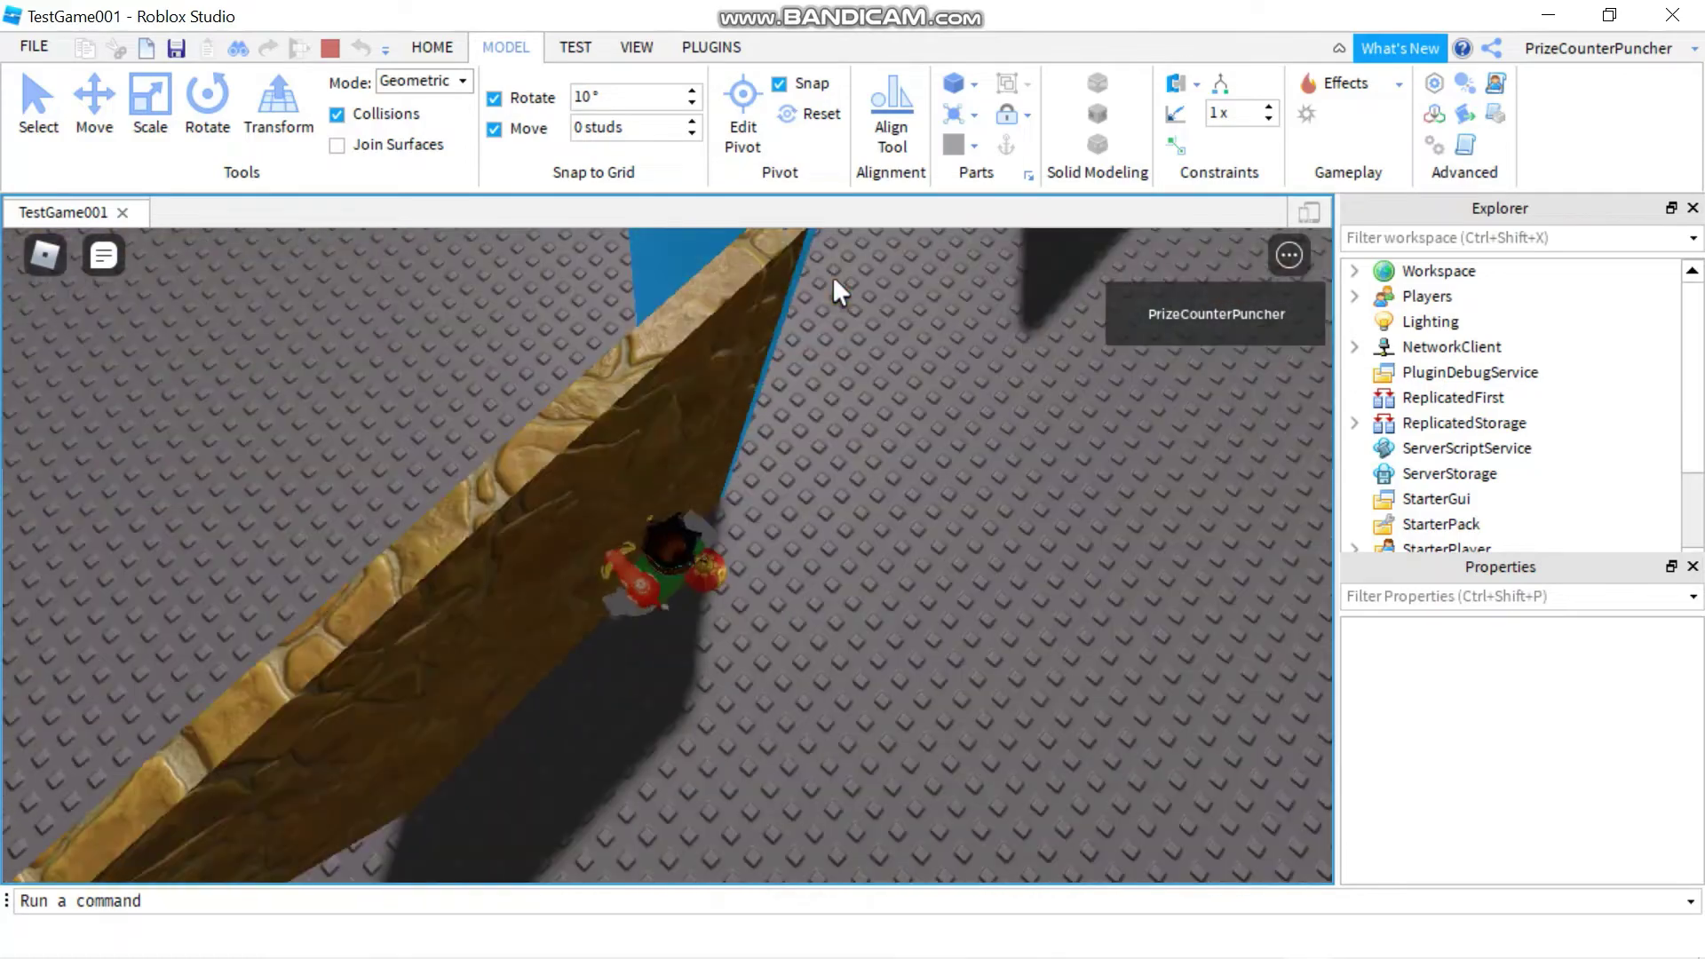
pyautogui.press('Right')
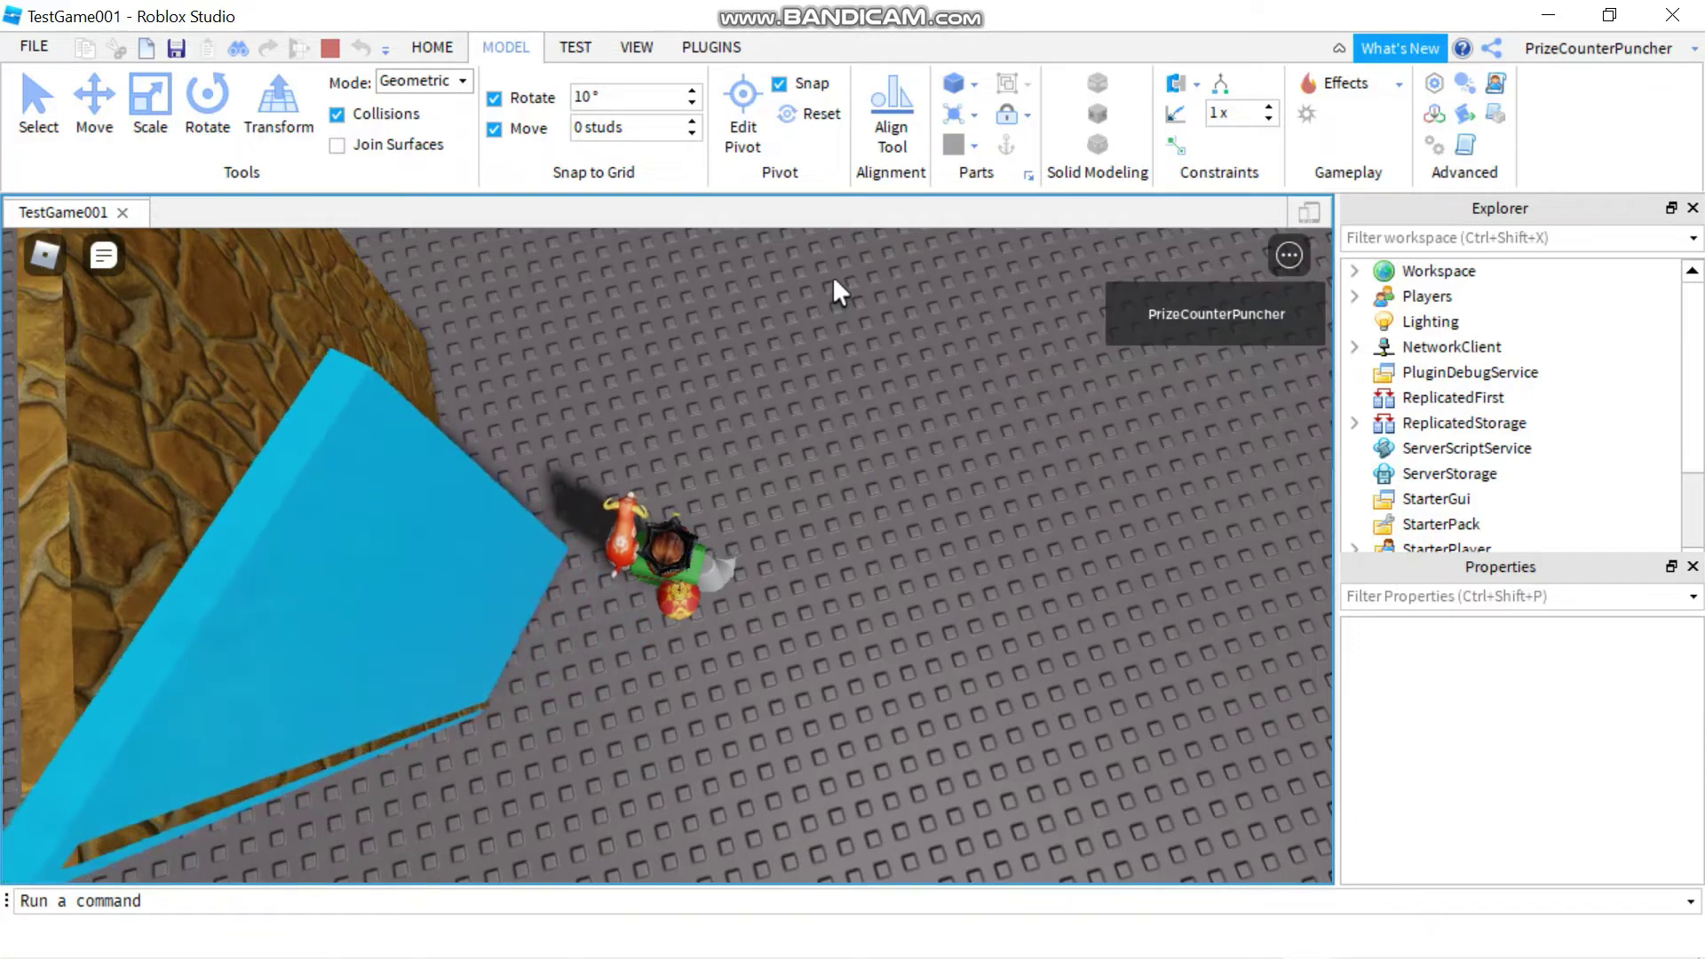
pyautogui.press('Left')
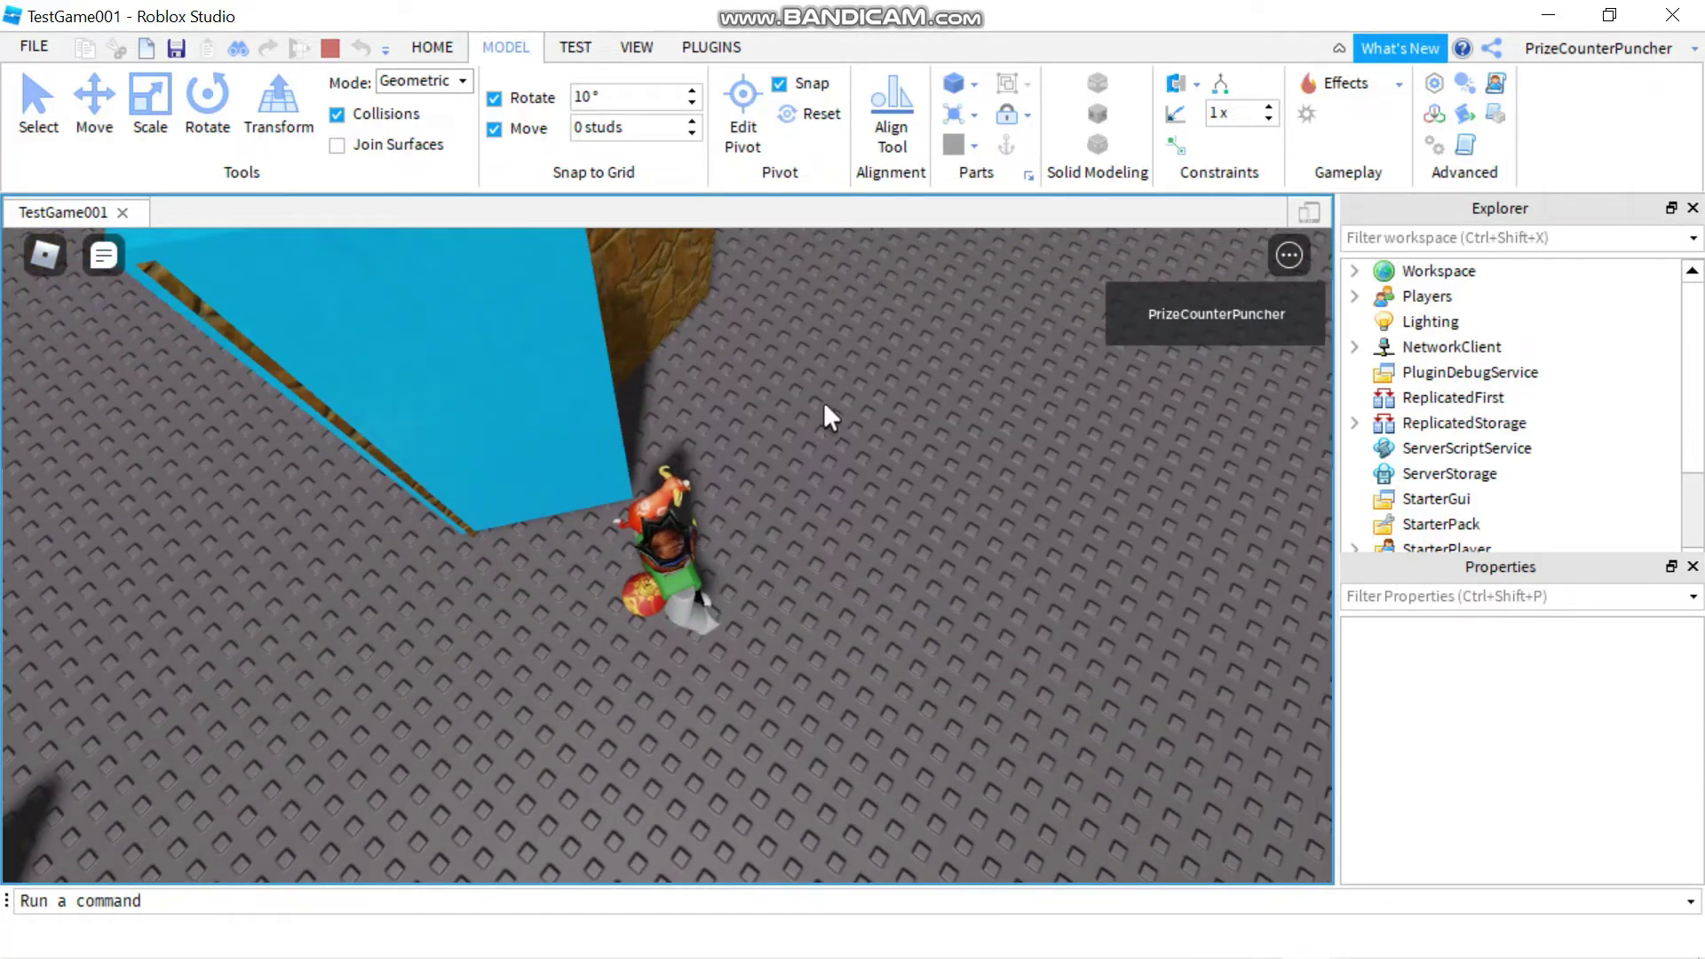
pyautogui.moveTo(824, 404); pyautogui.dragTo(824, 404, button='right')
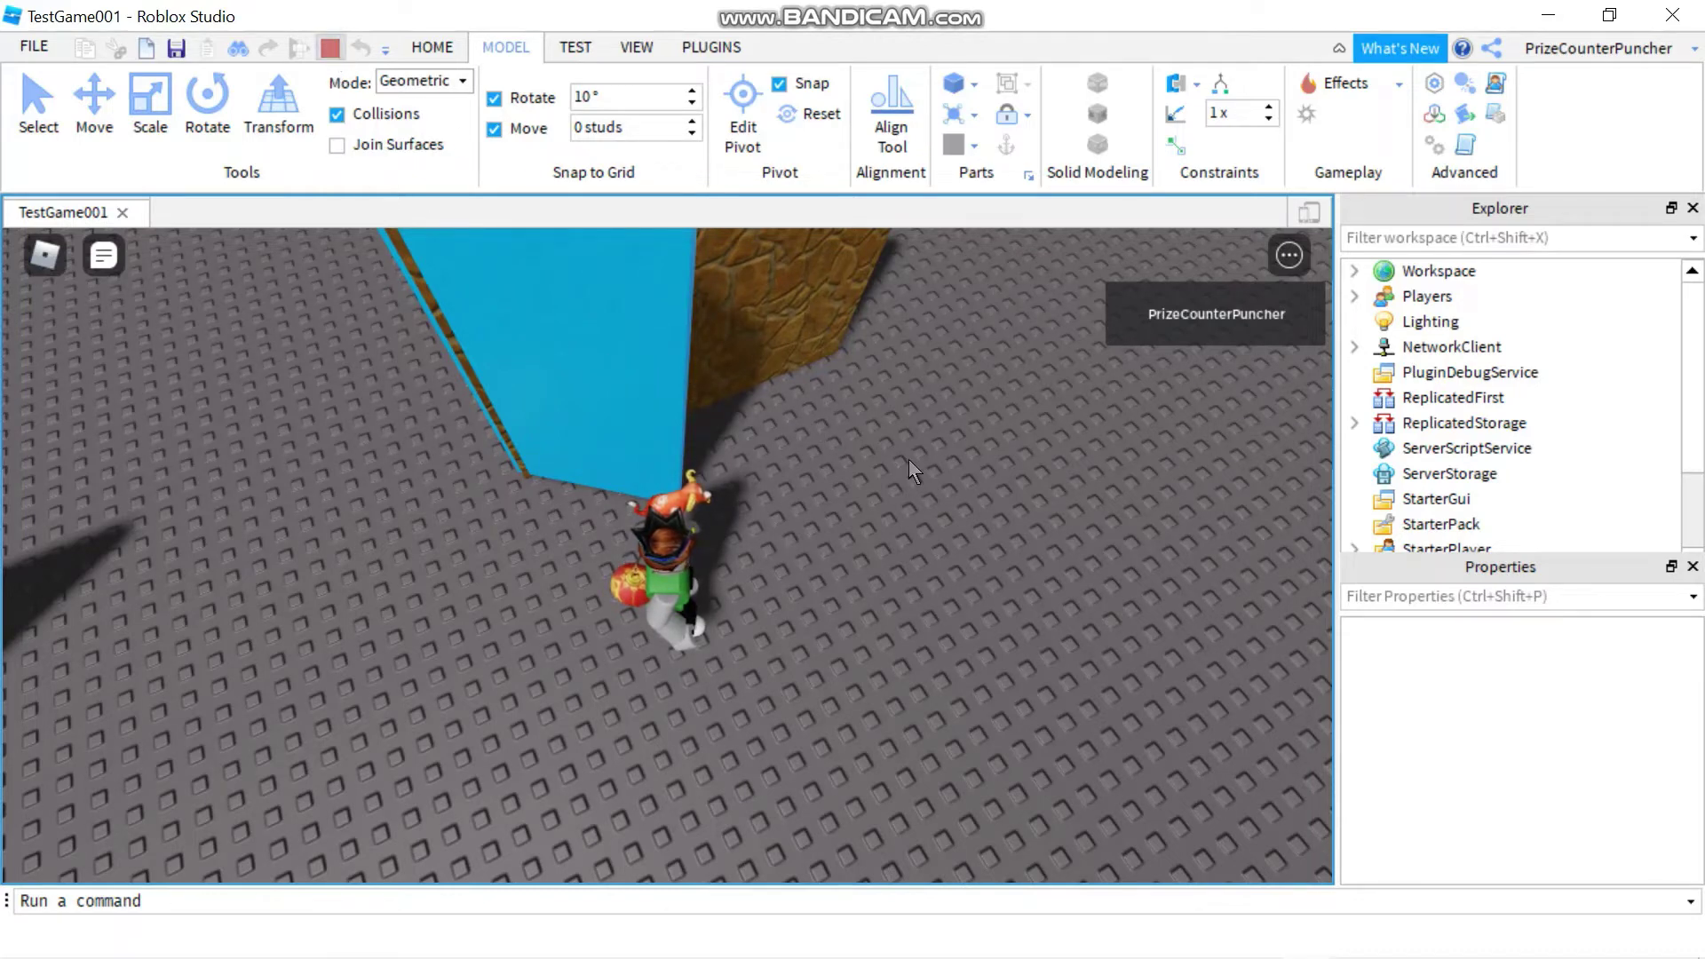
pyautogui.hotkey('shift', 'F5')
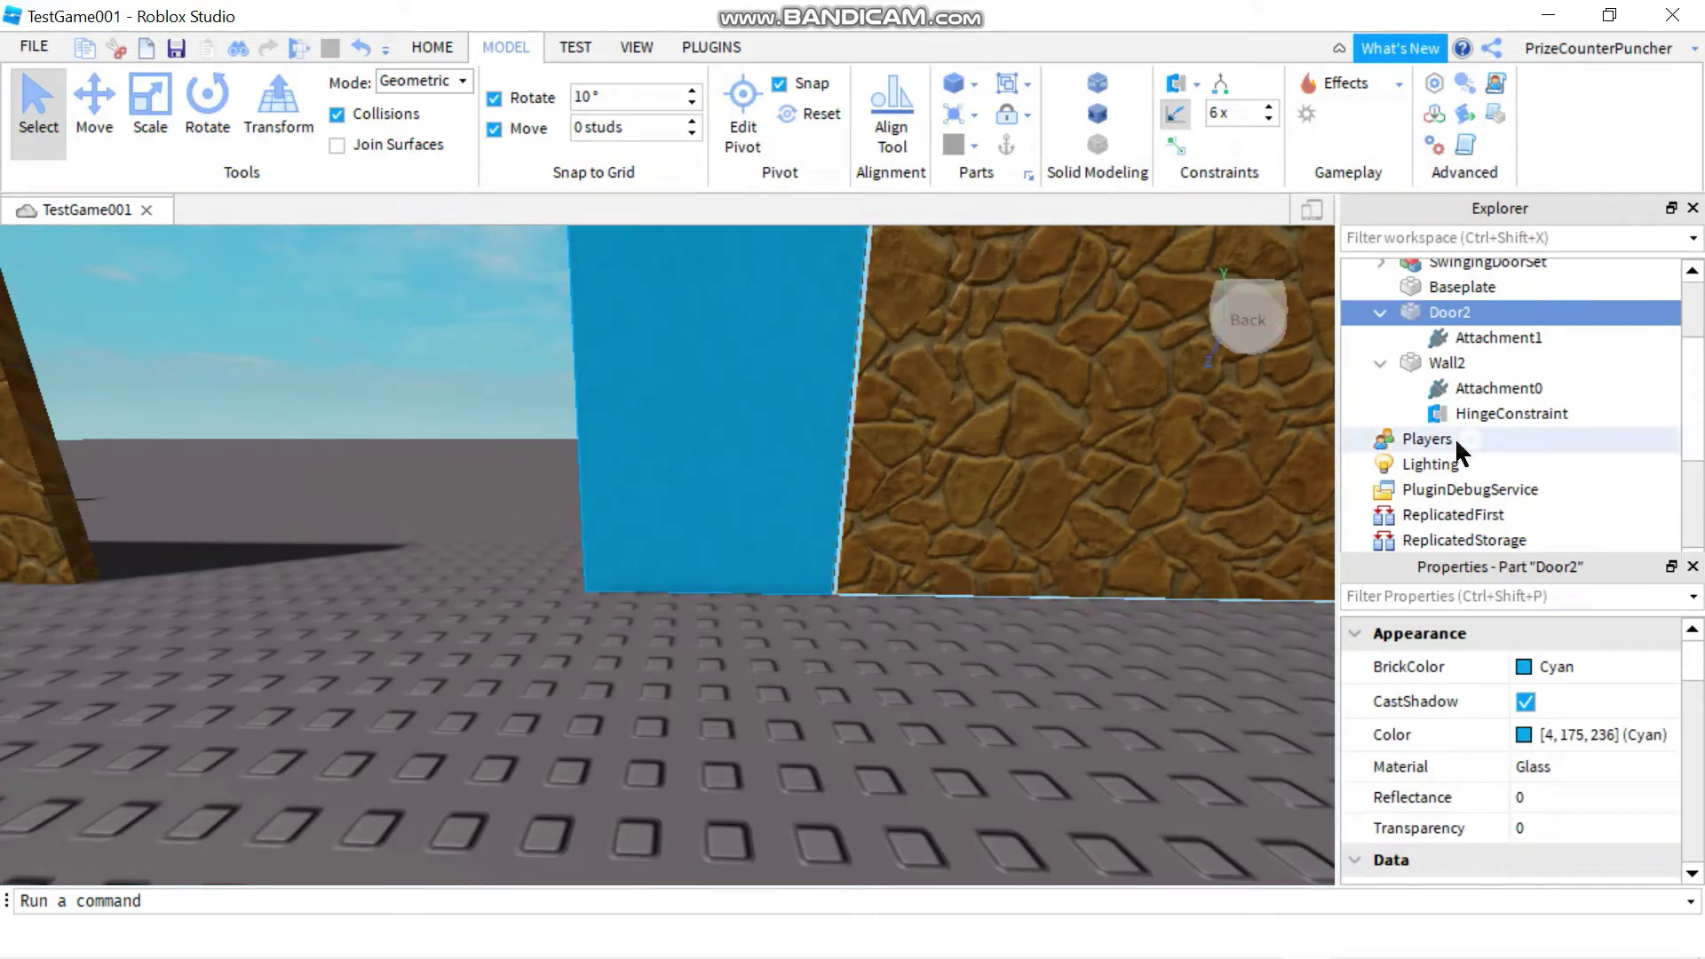
# - Enable LimitsEnabled on the HingeConstraint under Wall2
pyautogui.click(1509, 413)
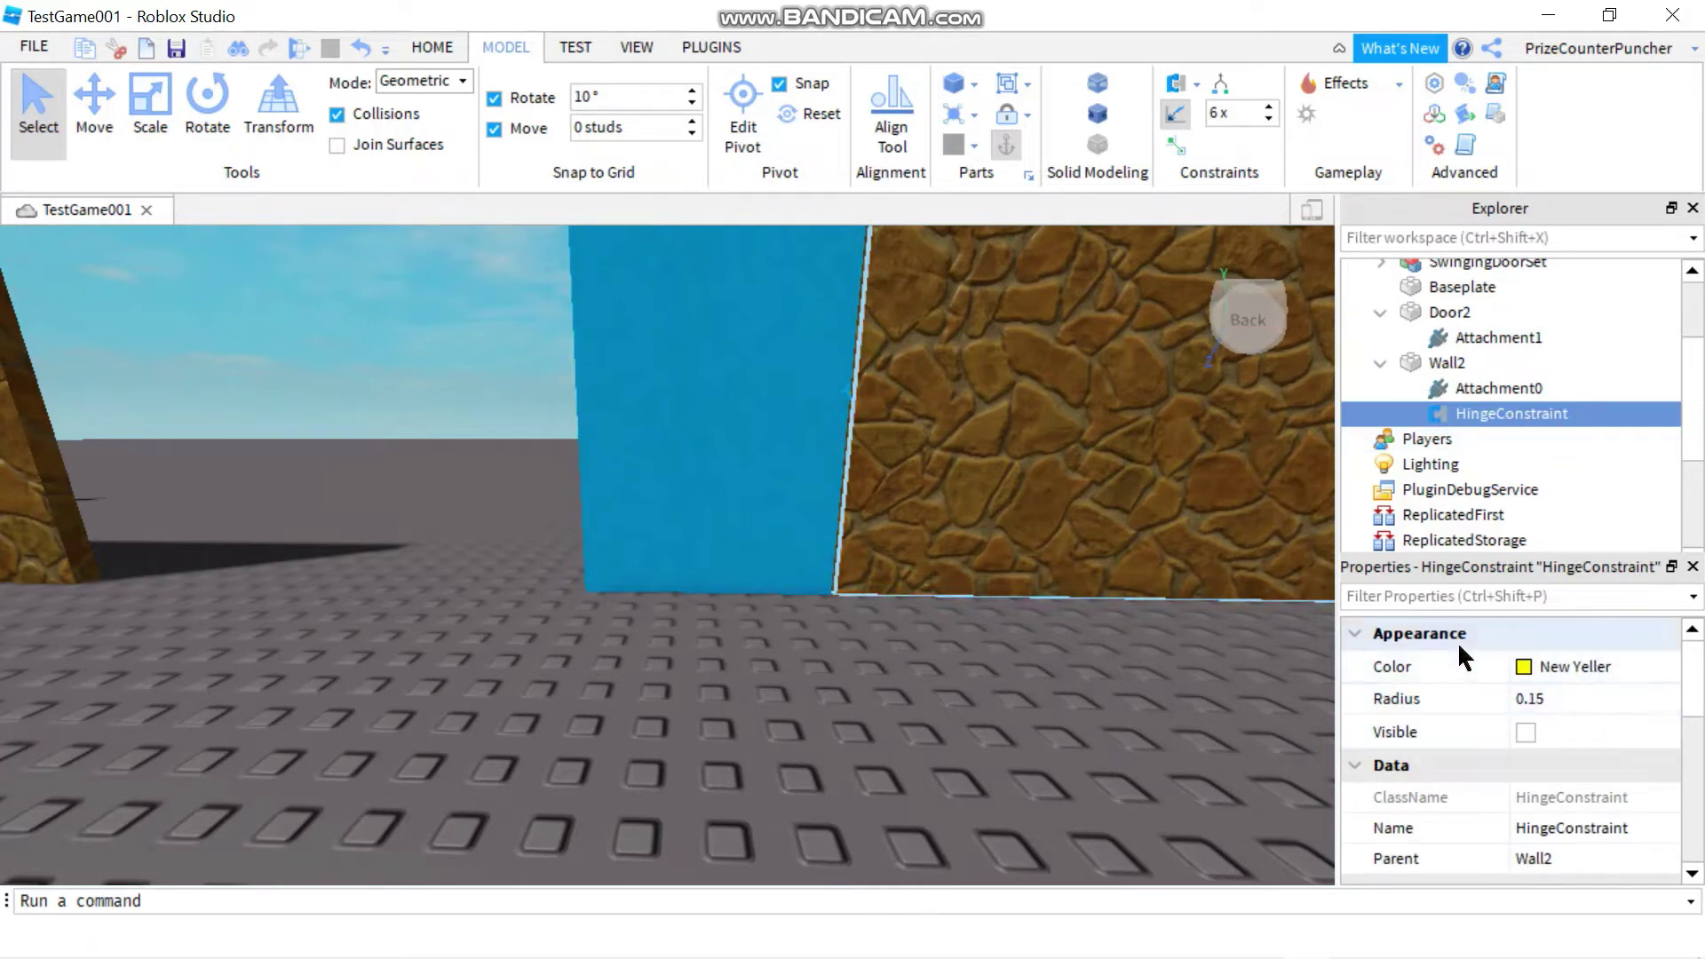
pyautogui.scroll(-3, 1442, 711)
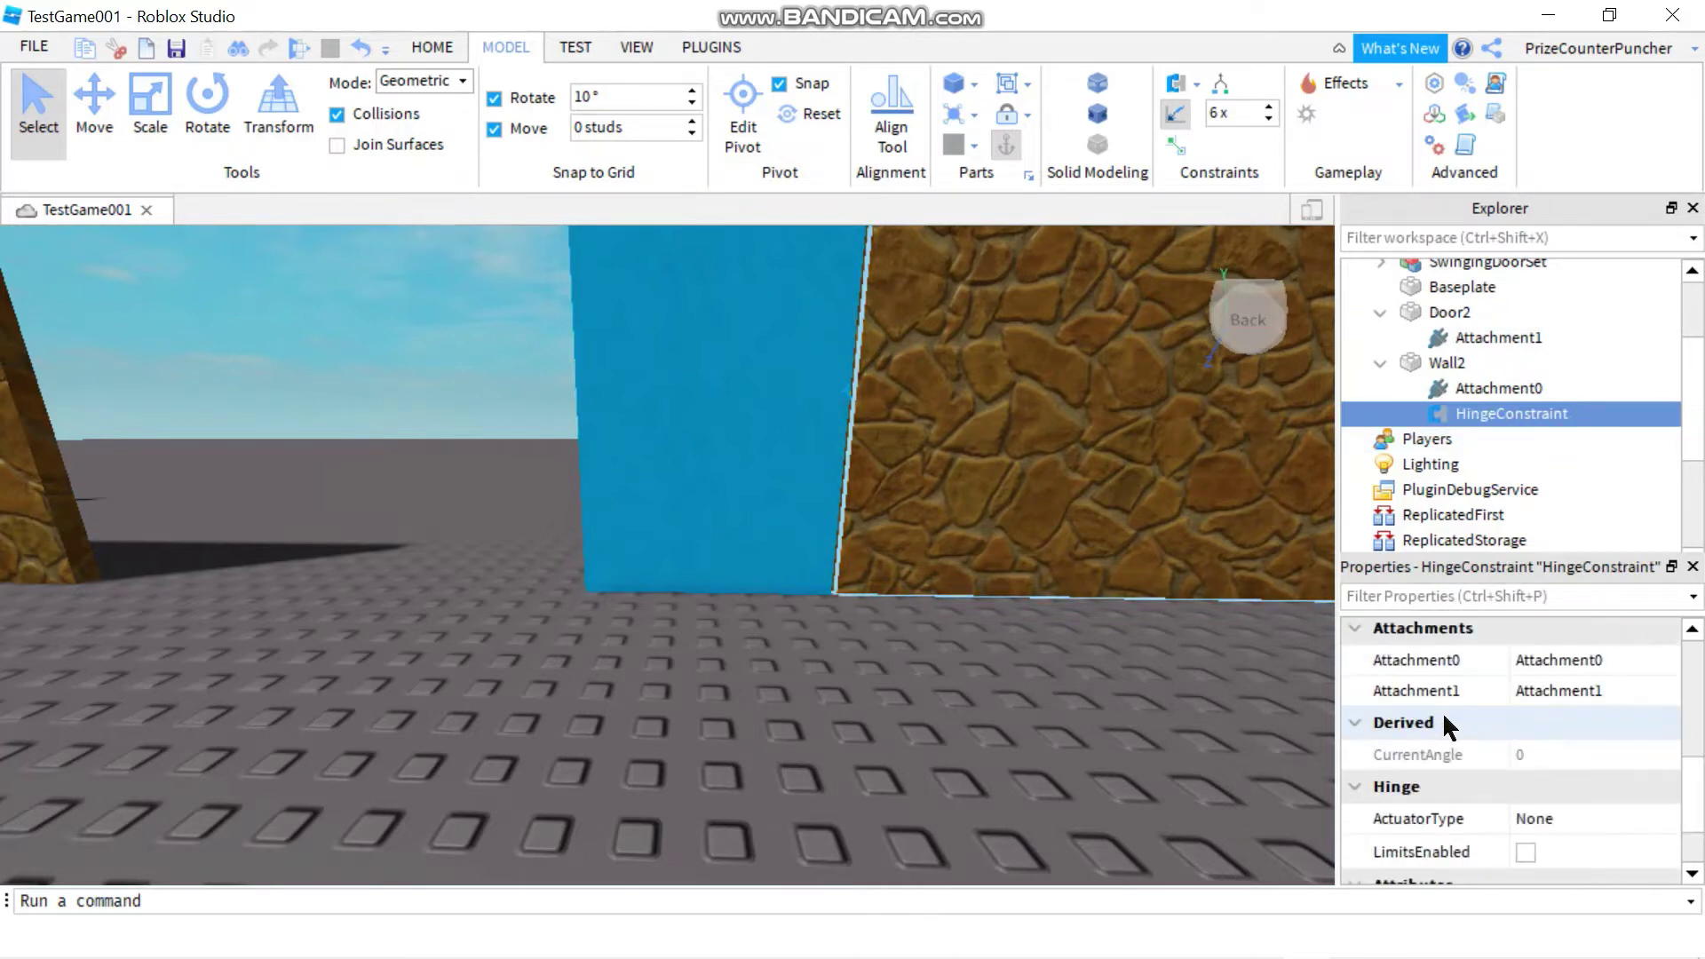
pyautogui.scroll(-3, 1443, 718)
pyautogui.scroll(3, 1441, 721)
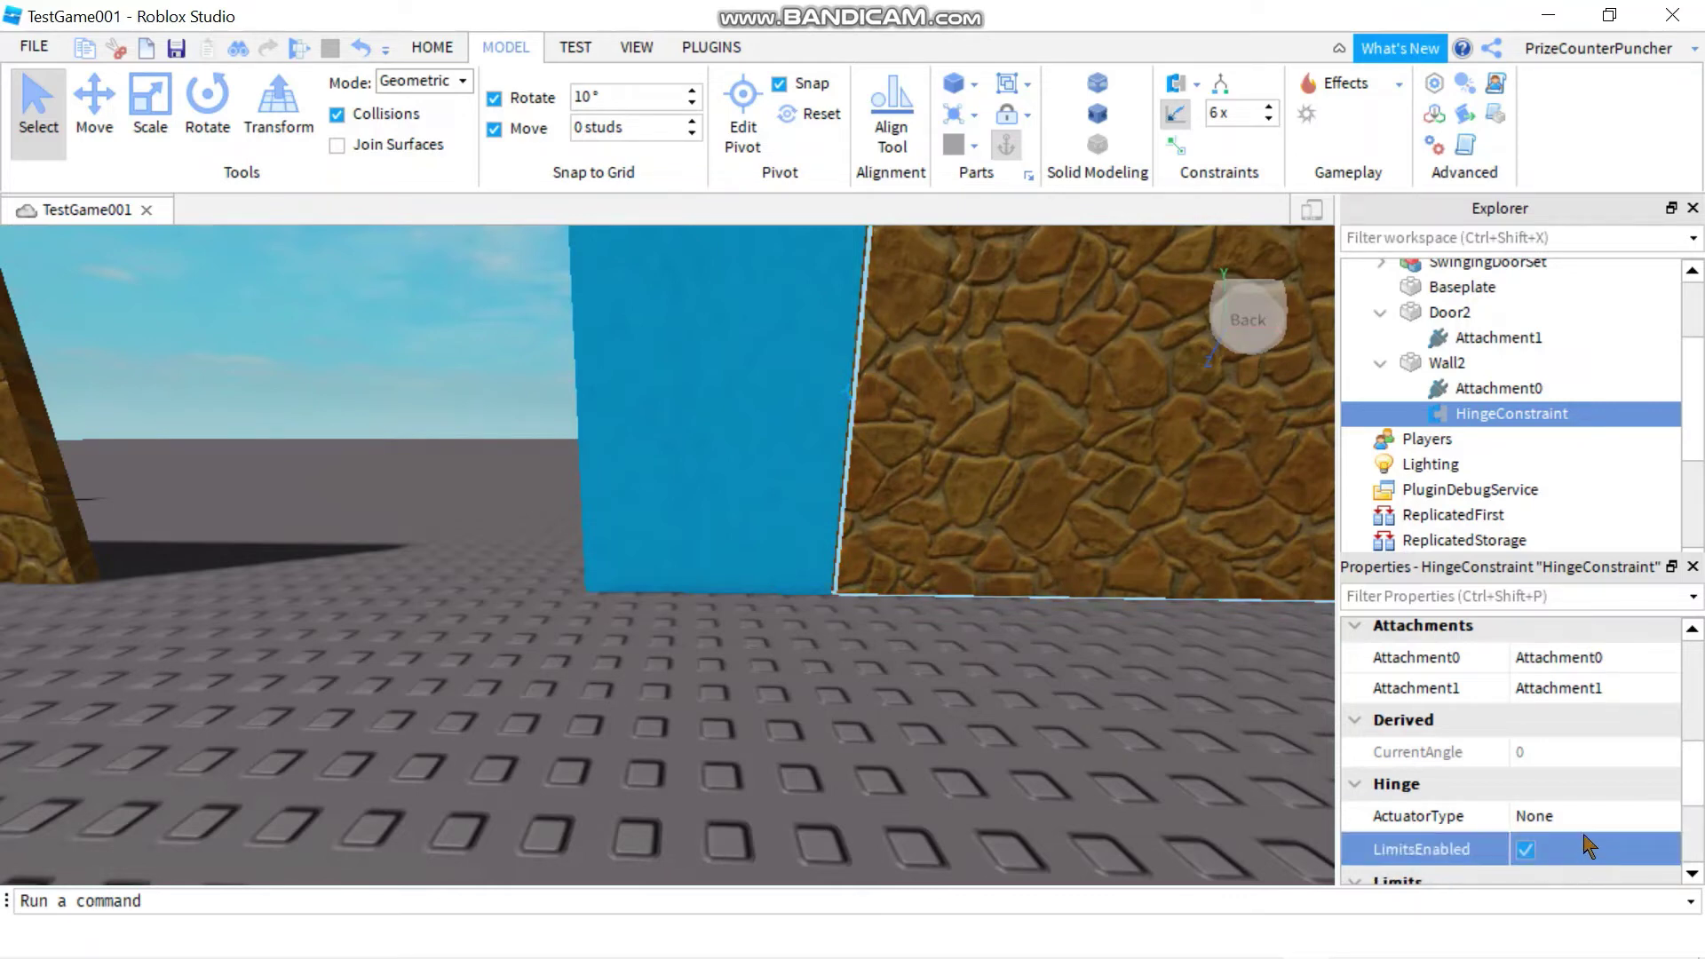
# - Set the HingeConstraint's LowerAngle to -150 and its UpperAngle to 140
pyautogui.scroll(-3, 1587, 846)
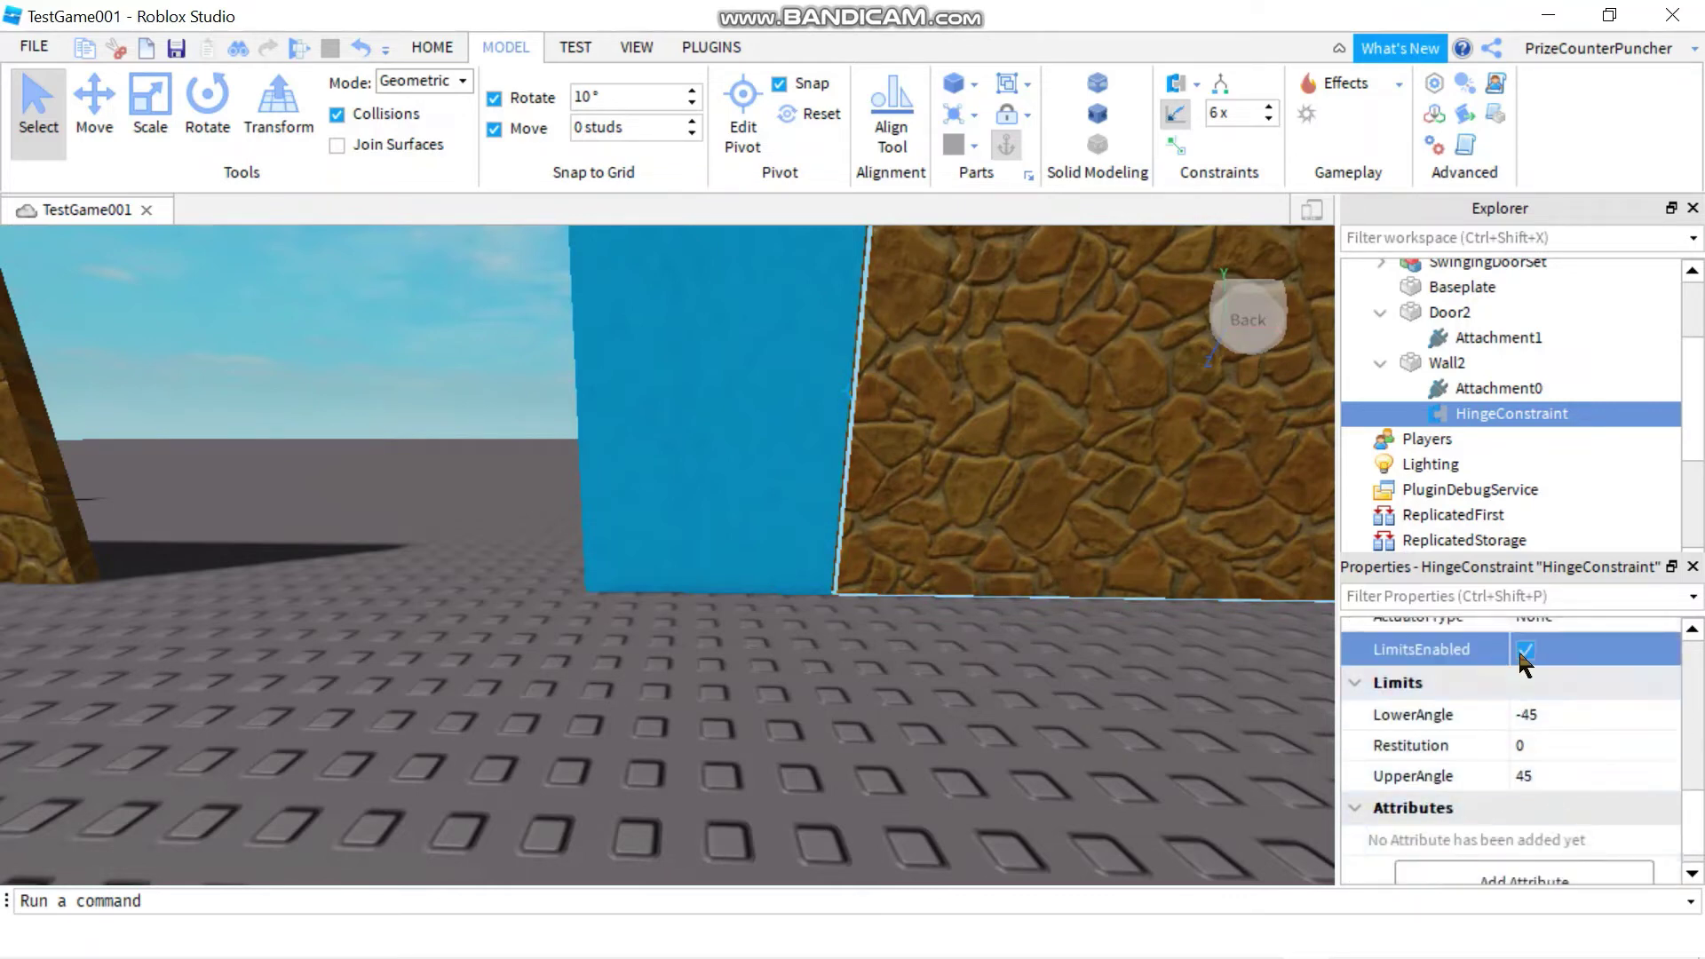
pyautogui.click(1541, 710)
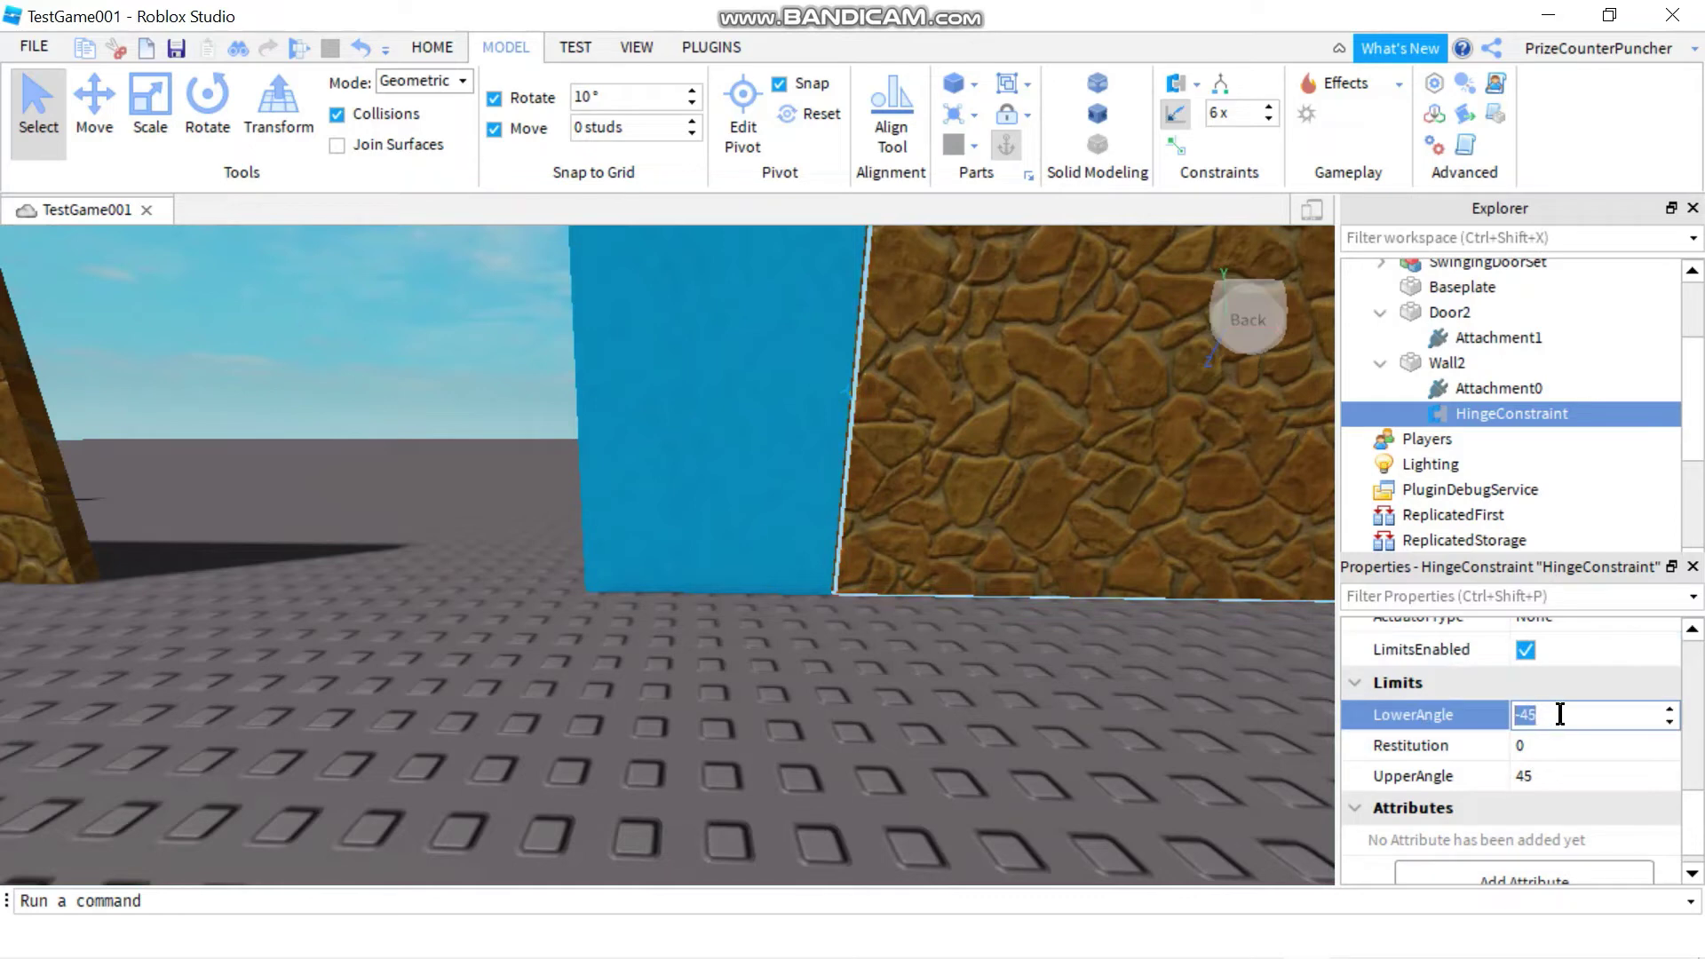
pyautogui.click(1560, 714)
pyautogui.click(1554, 776)
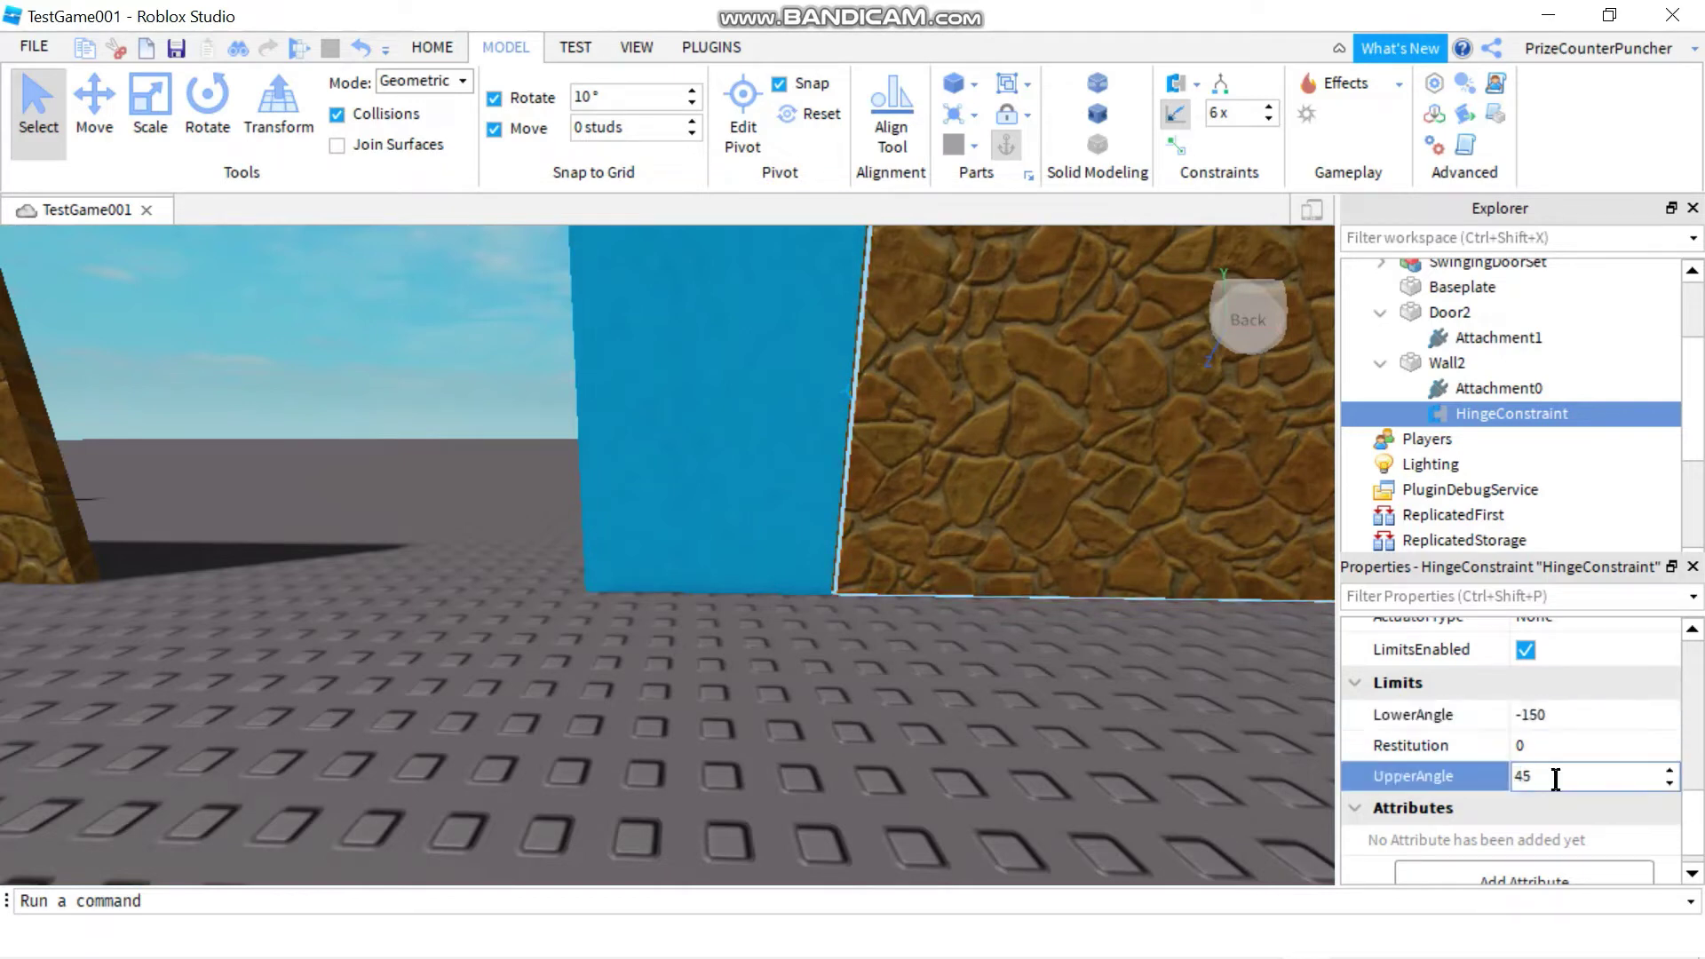
pyautogui.moveTo(1493, 768); pyautogui.dragTo(1470, 765)
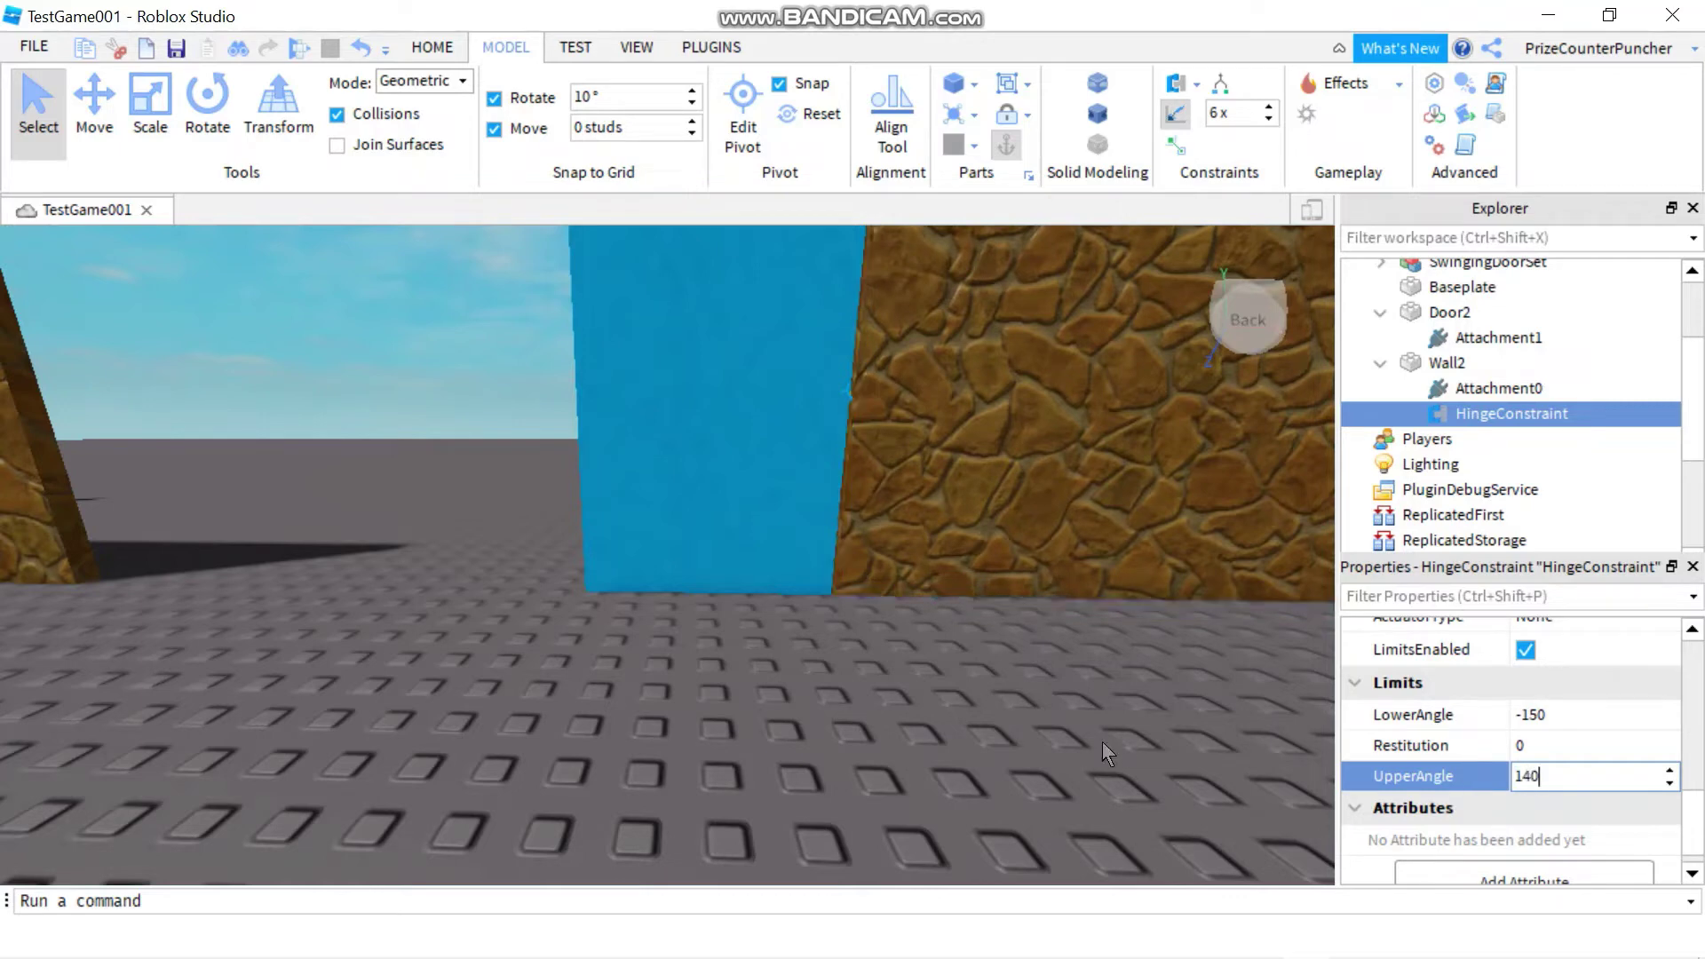
pyautogui.click(1555, 742)
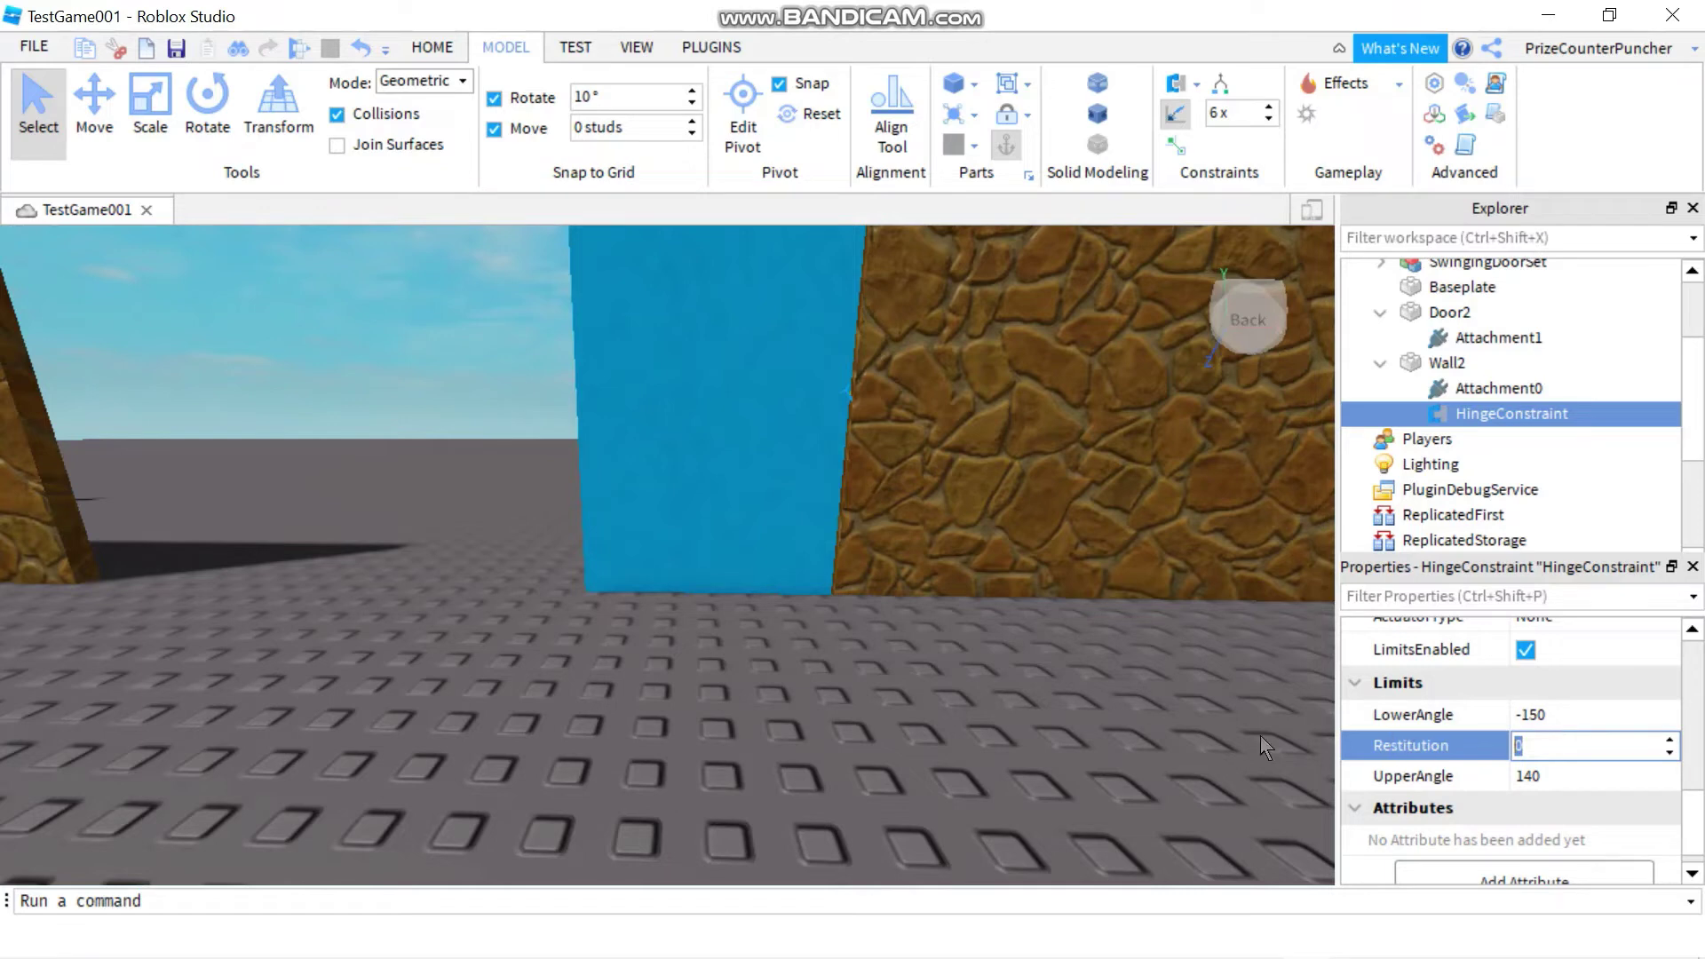
# - Reselect the HingeConstraint under Wall2 and review its limit settings
pyautogui.click(1168, 790)
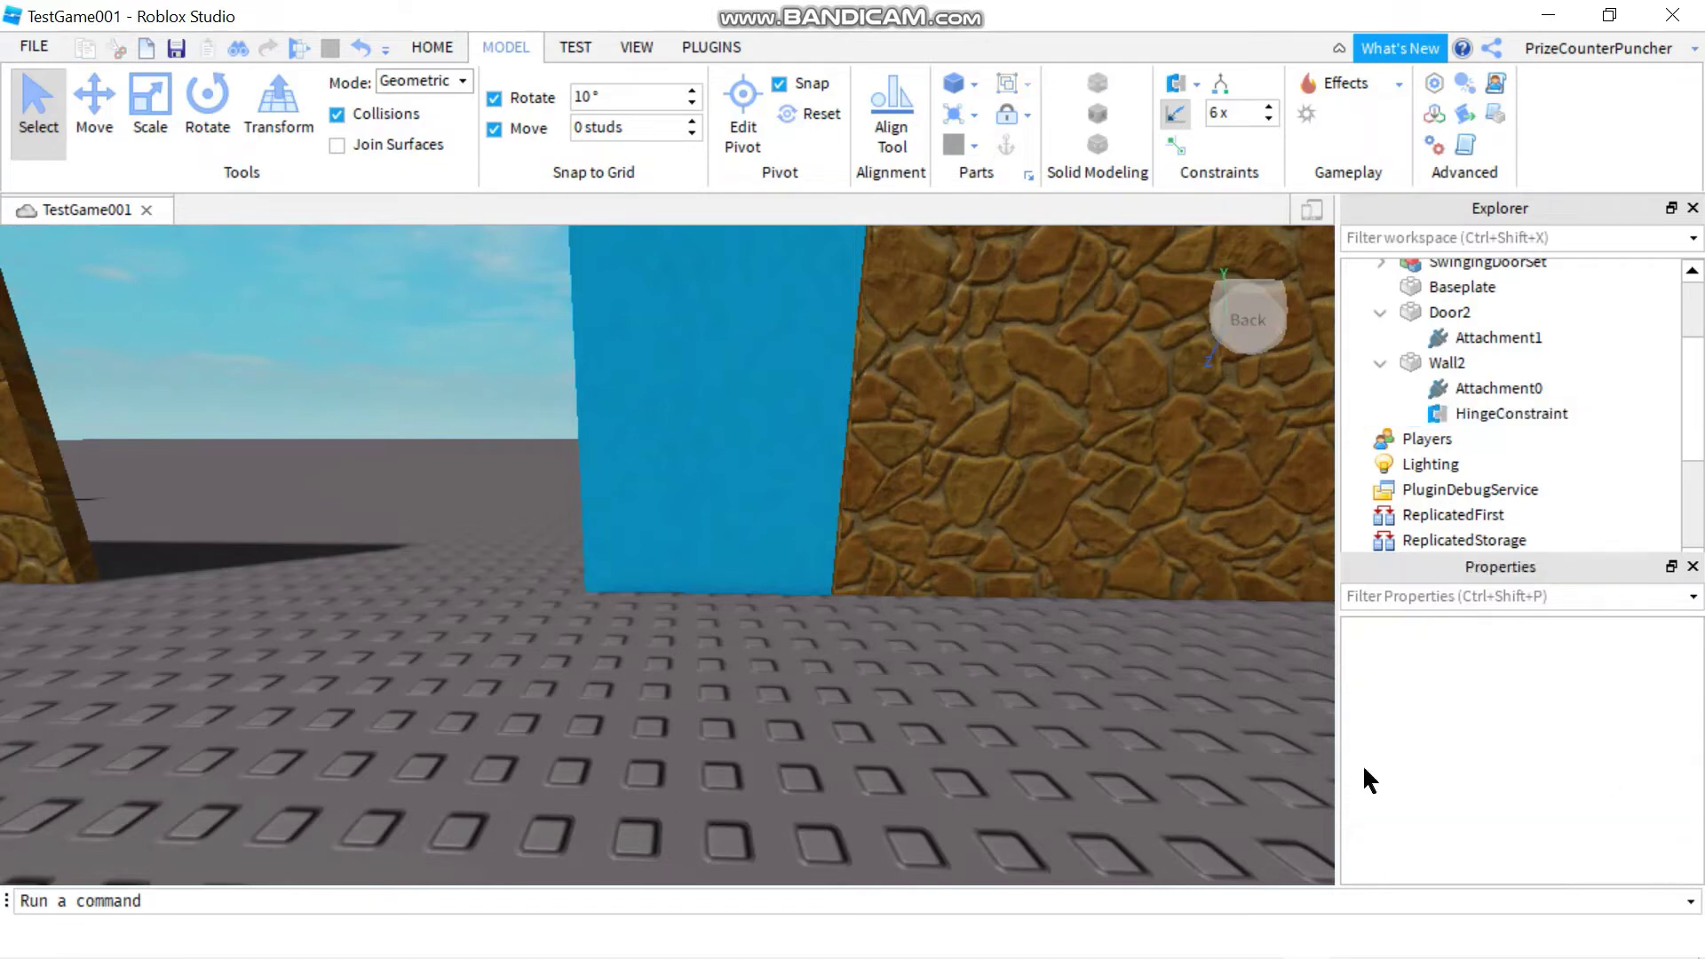
pyautogui.click(1529, 415)
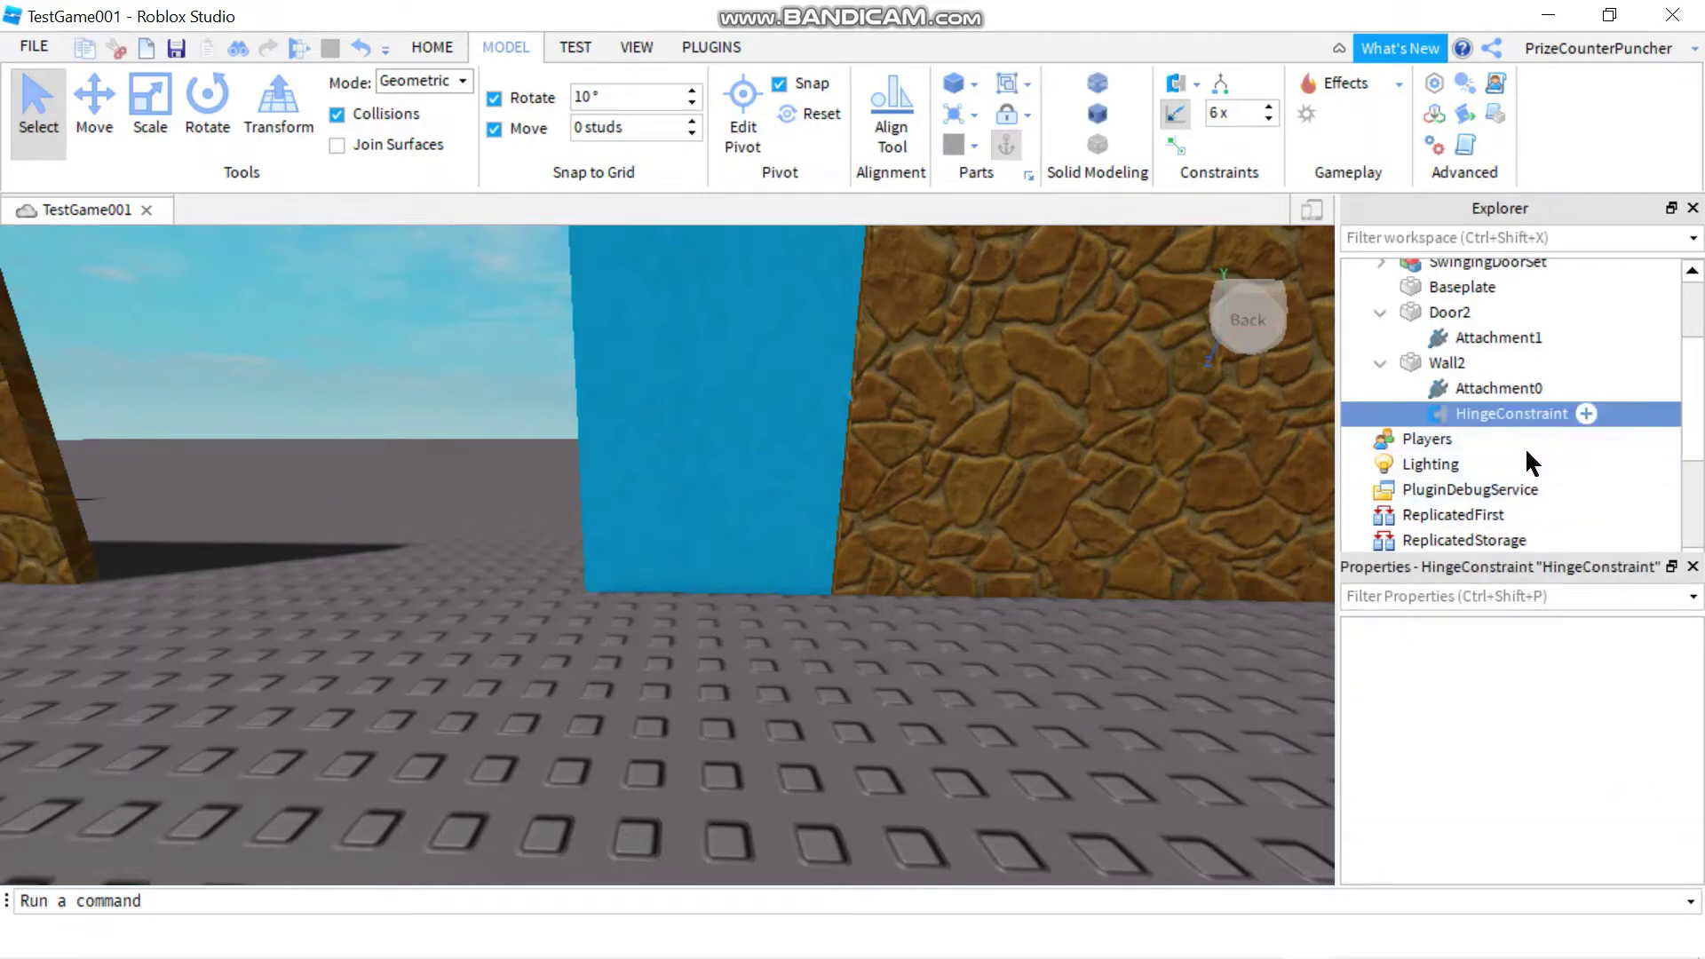
pyautogui.scroll(-6, 1550, 792)
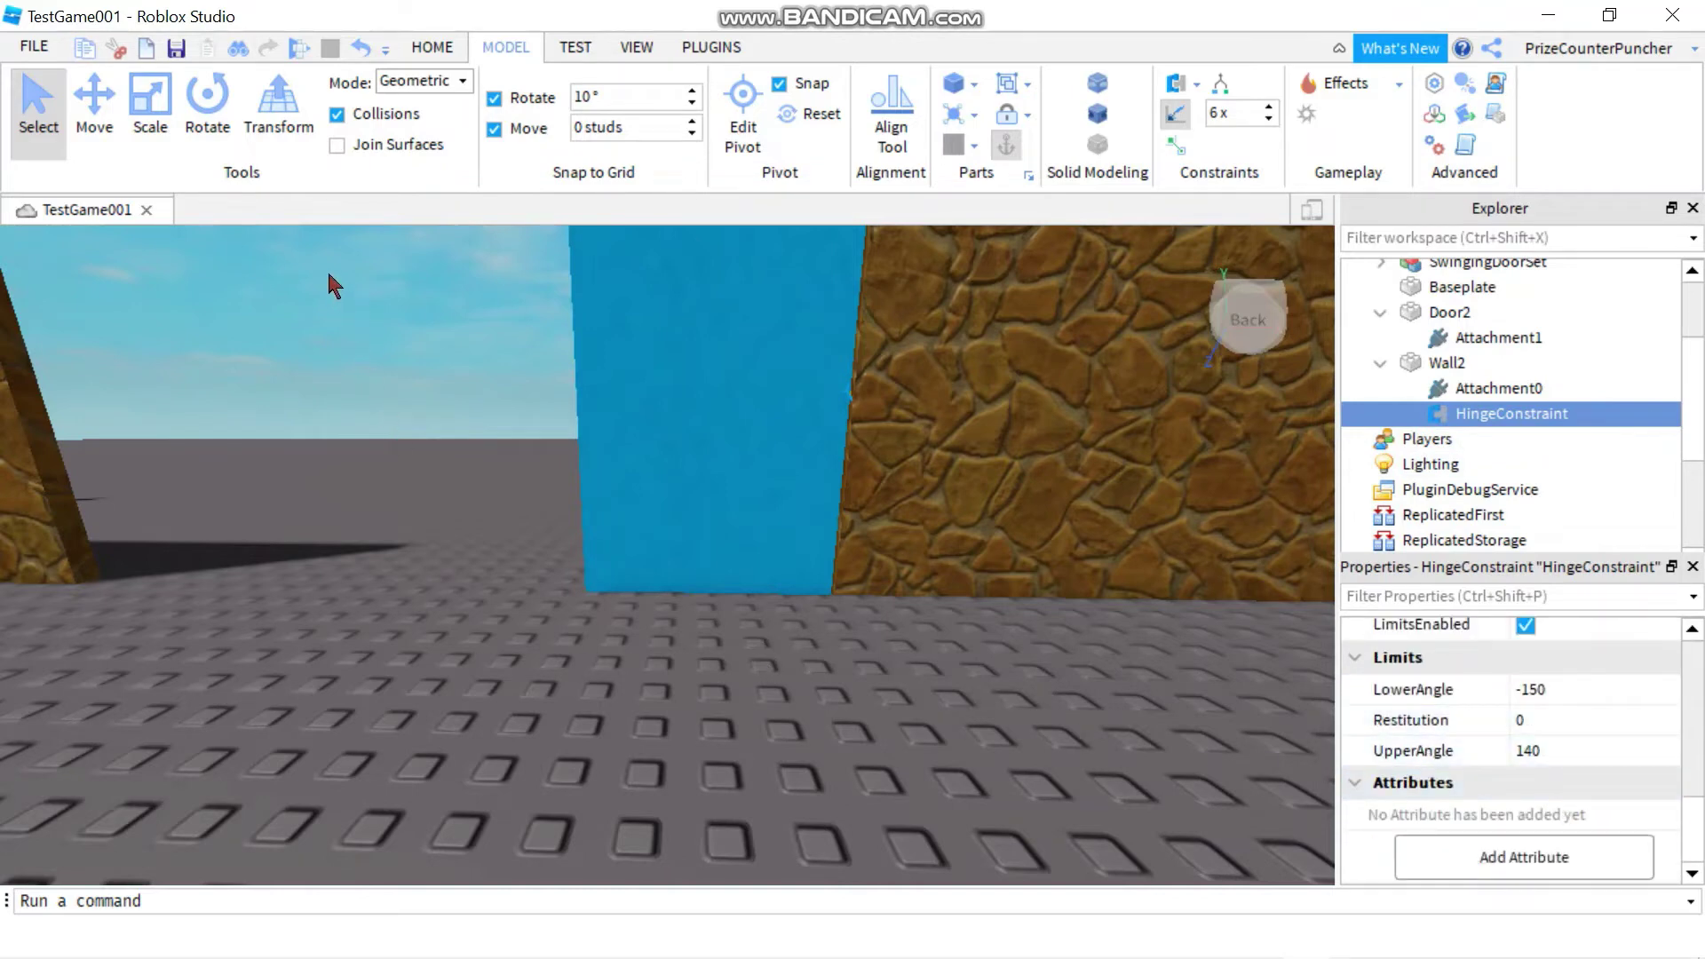
# - Playtest the game, push the blue door open from both sides with the character to check its angle limits, and stop the test
pyautogui.click(300, 49)
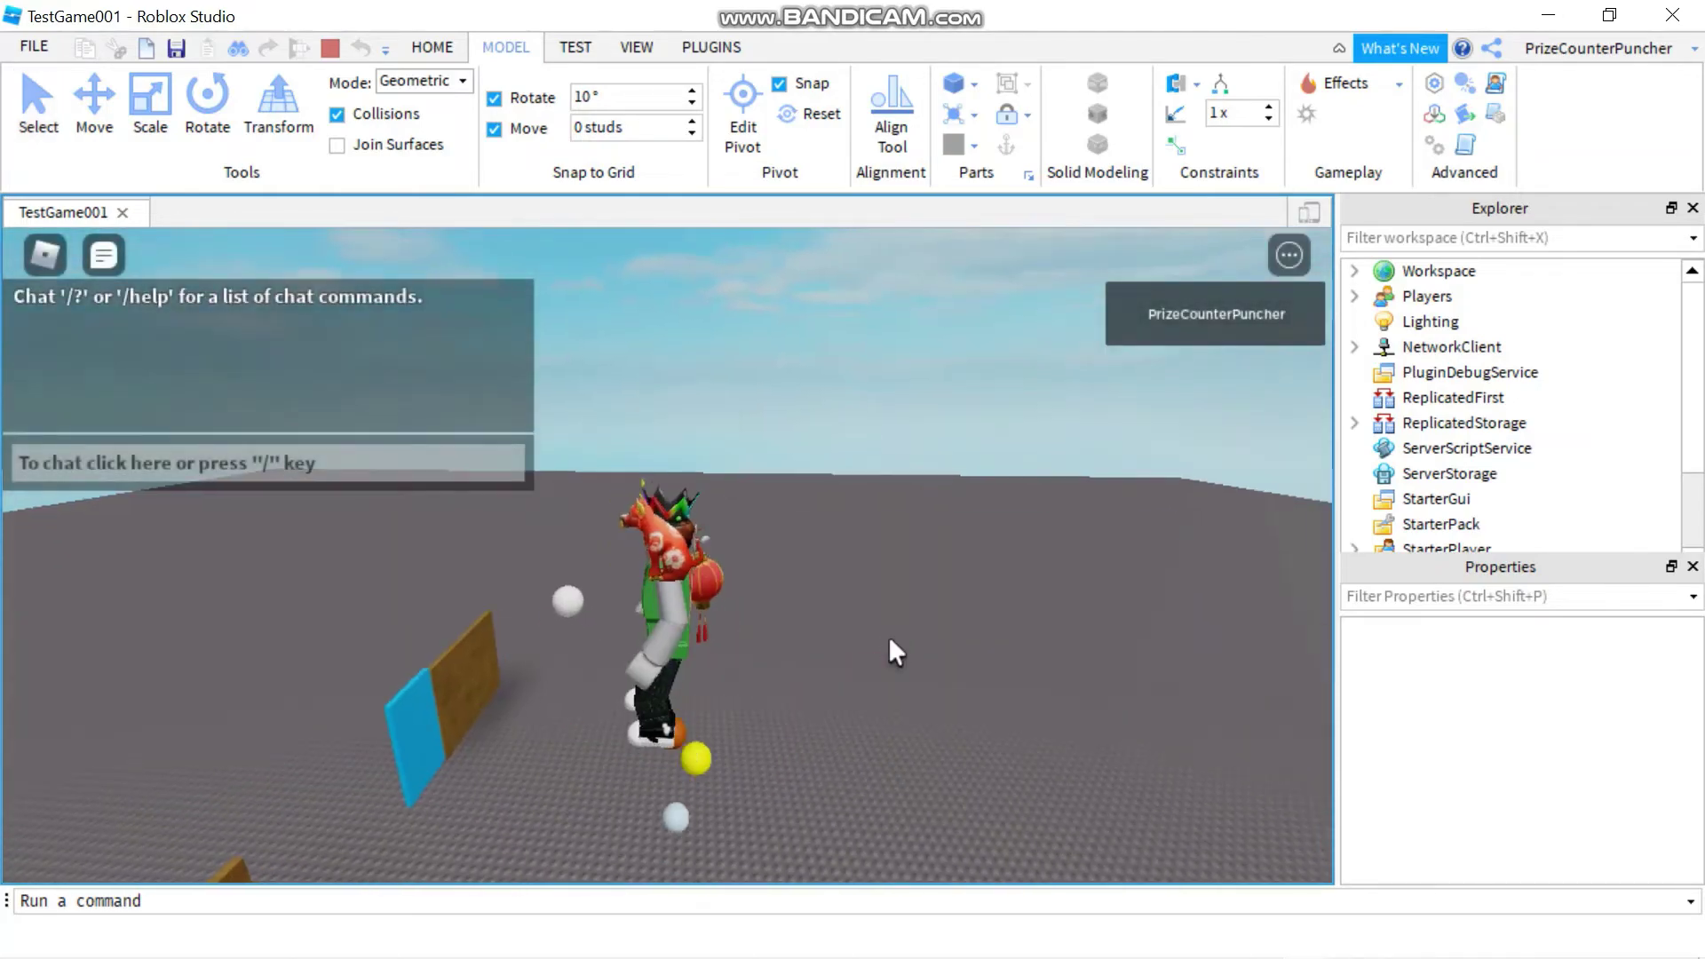
pyautogui.press('w')
pyautogui.moveTo(889, 640); pyautogui.dragTo(890, 637, button='right')
pyautogui.press('s')
pyautogui.press('w')
pyautogui.press('d')
pyautogui.press('w')
pyautogui.press('d')
pyautogui.press('w')
pyautogui.press('w')
pyautogui.press('w')
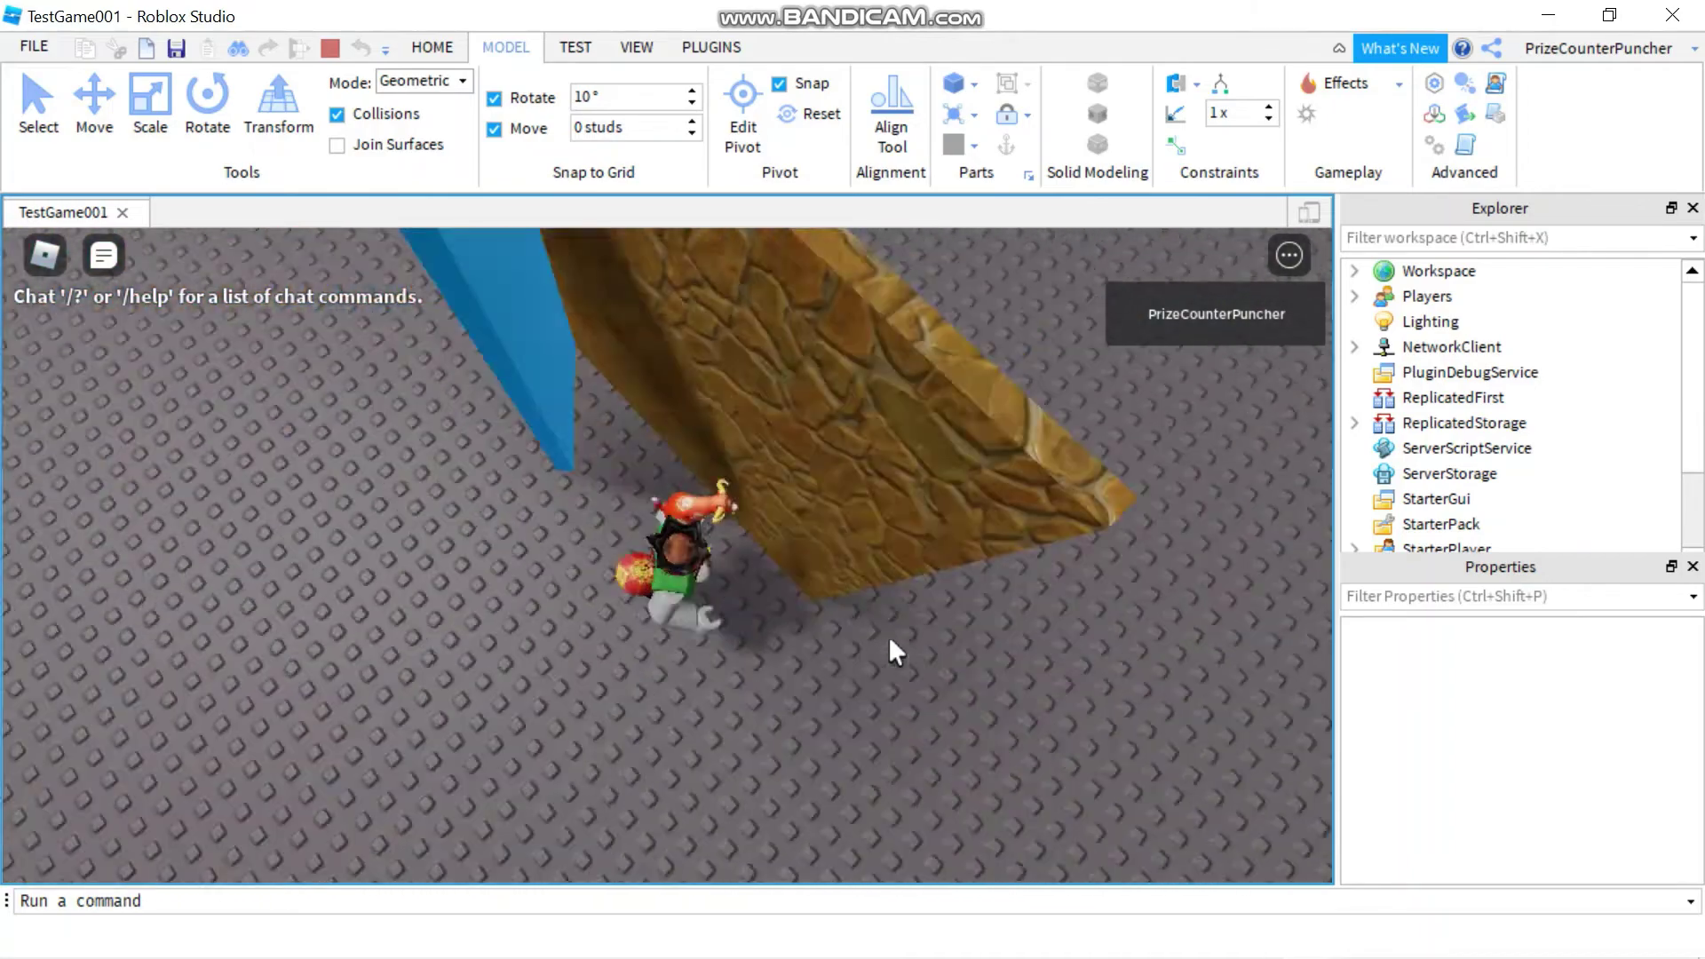
pyautogui.press('w')
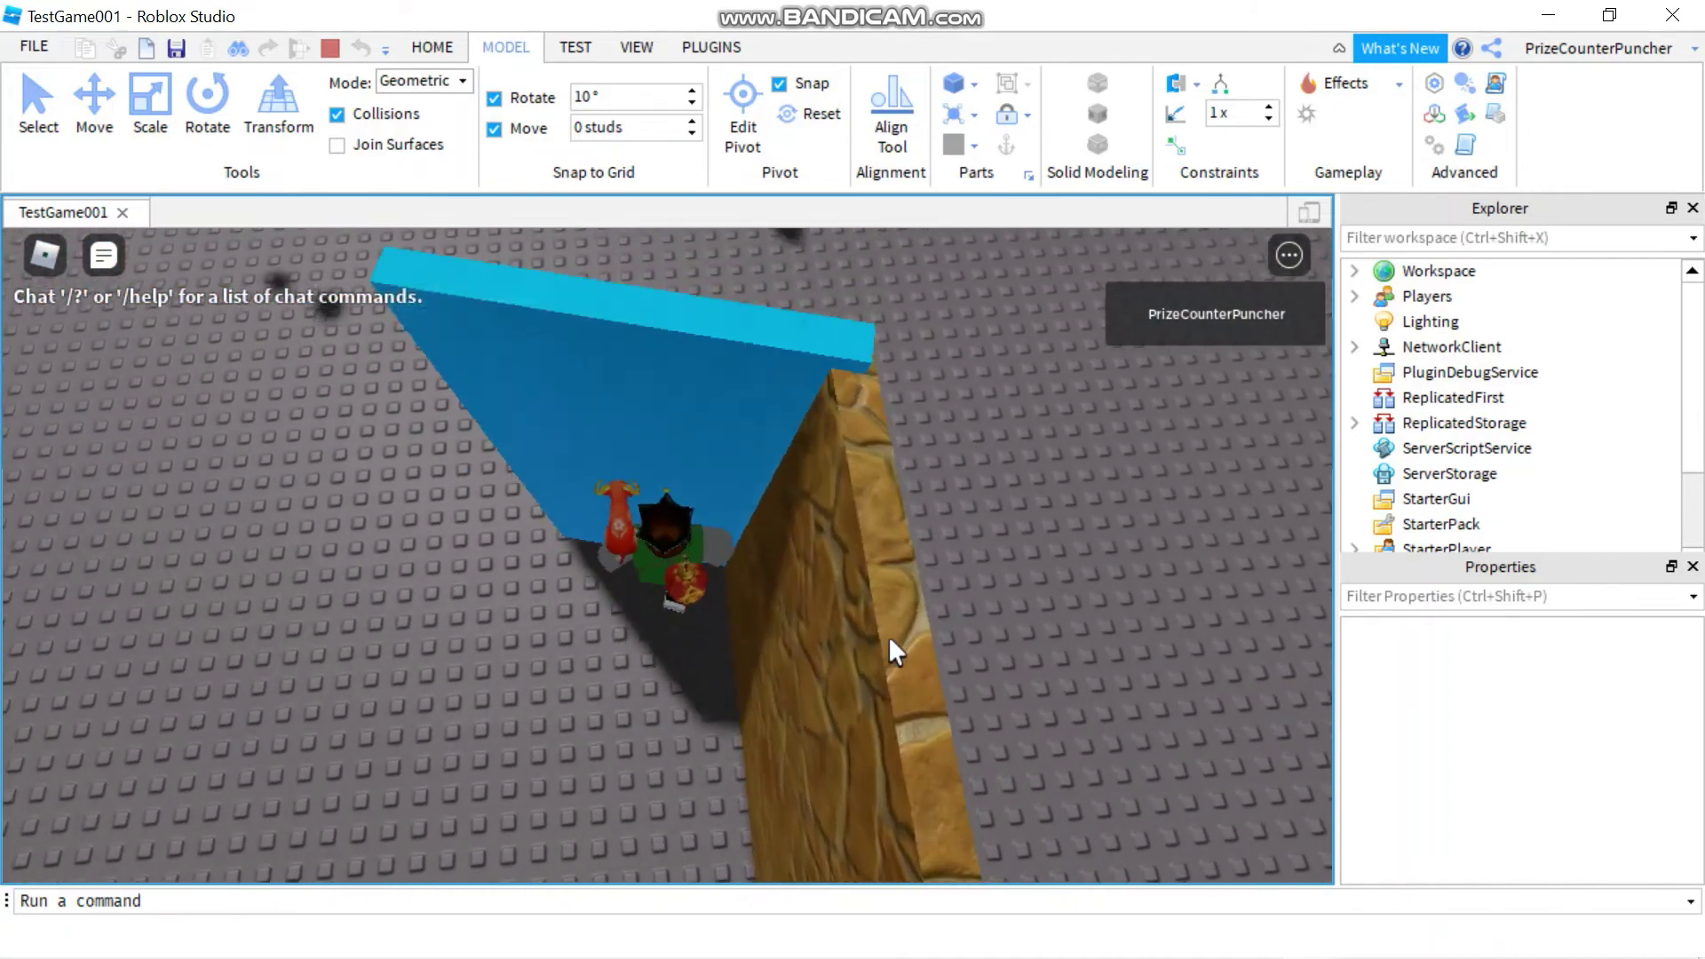
pyautogui.press('w')
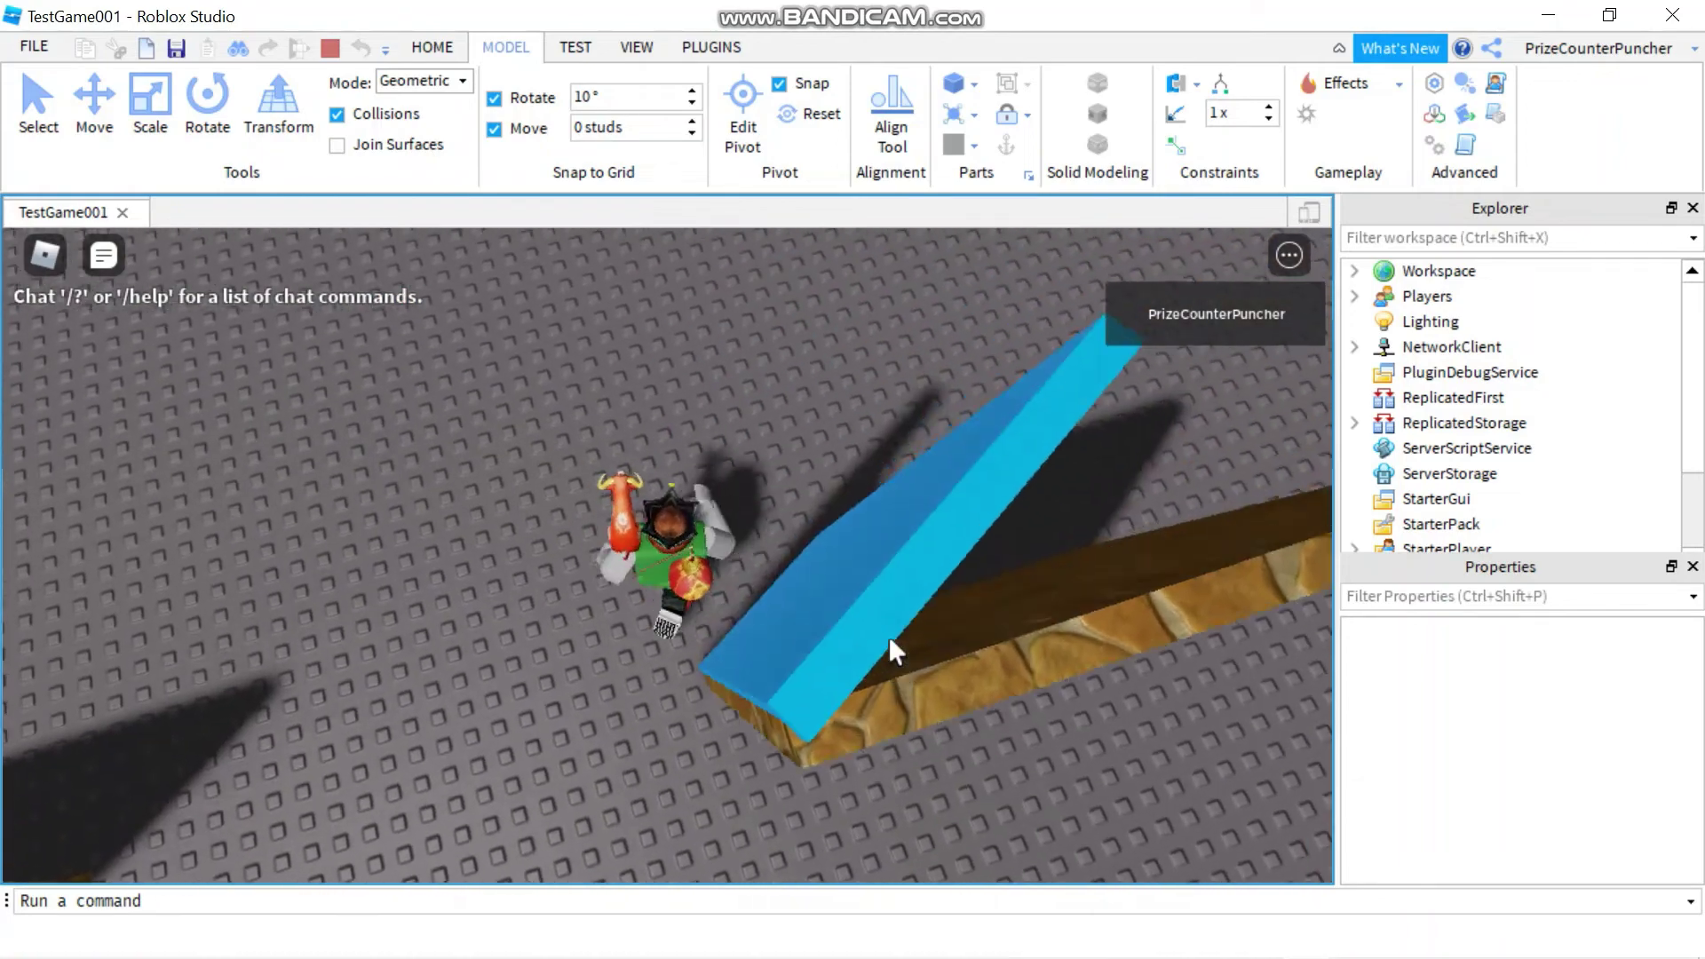
pyautogui.press('w')
pyautogui.press('Right')
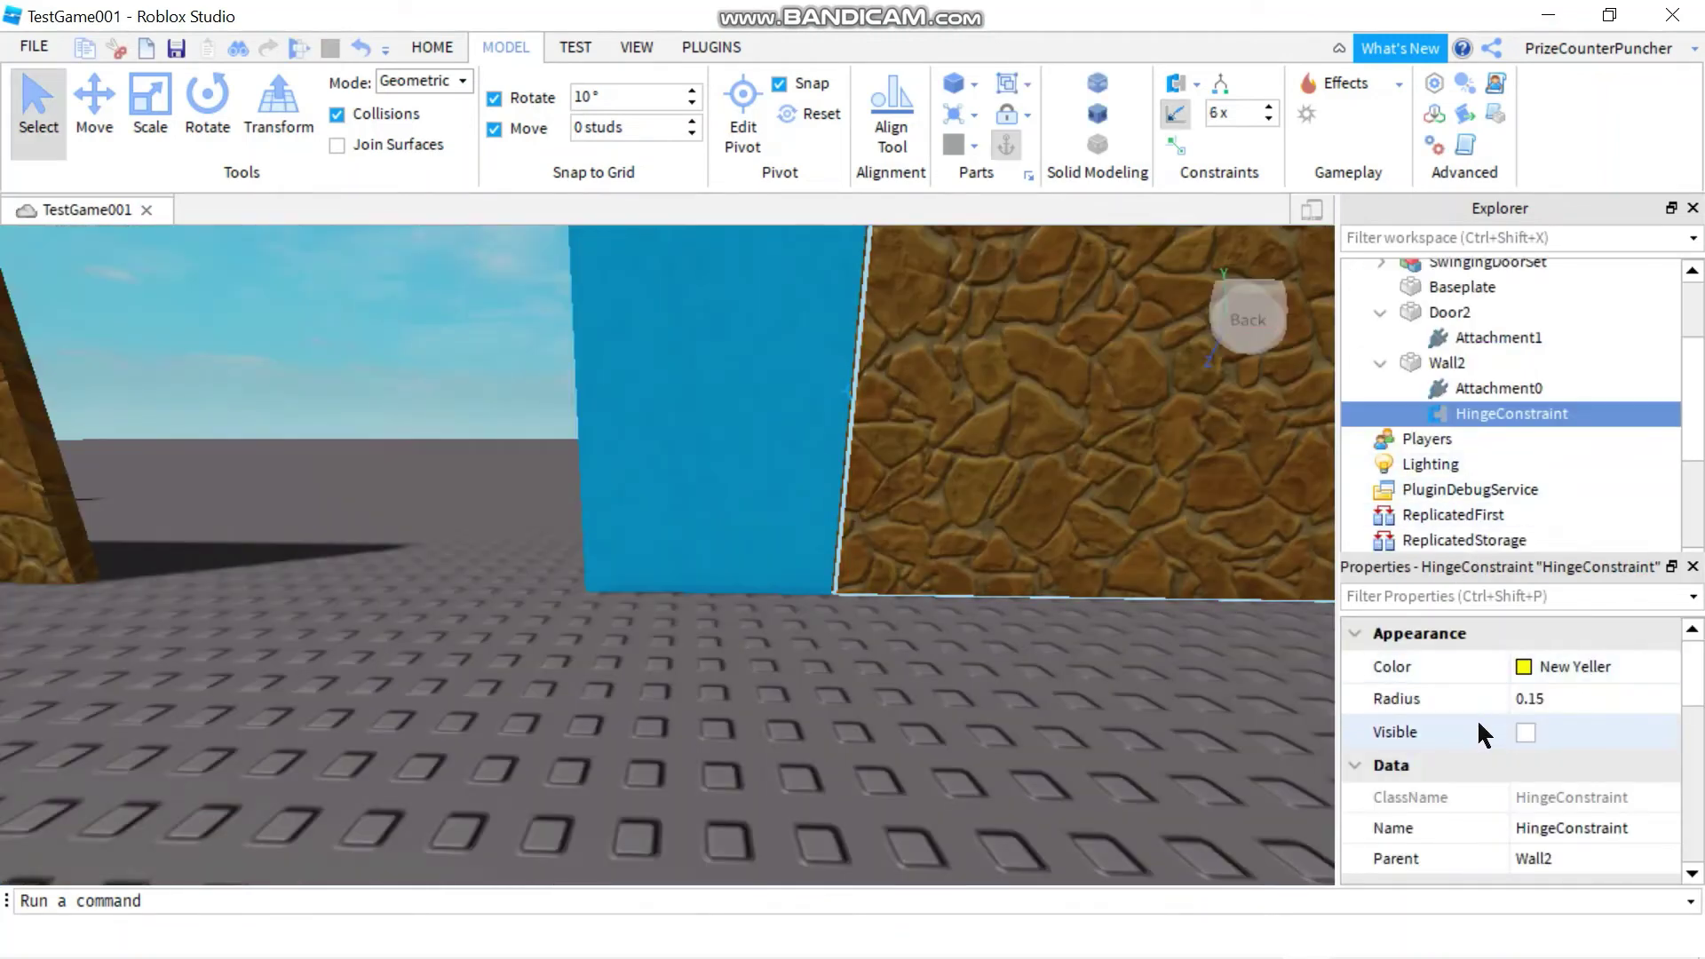
# - Set the Restitution of the HingeConstraint under Wall2 to 0.7
pyautogui.scroll(-8, 1478, 717)
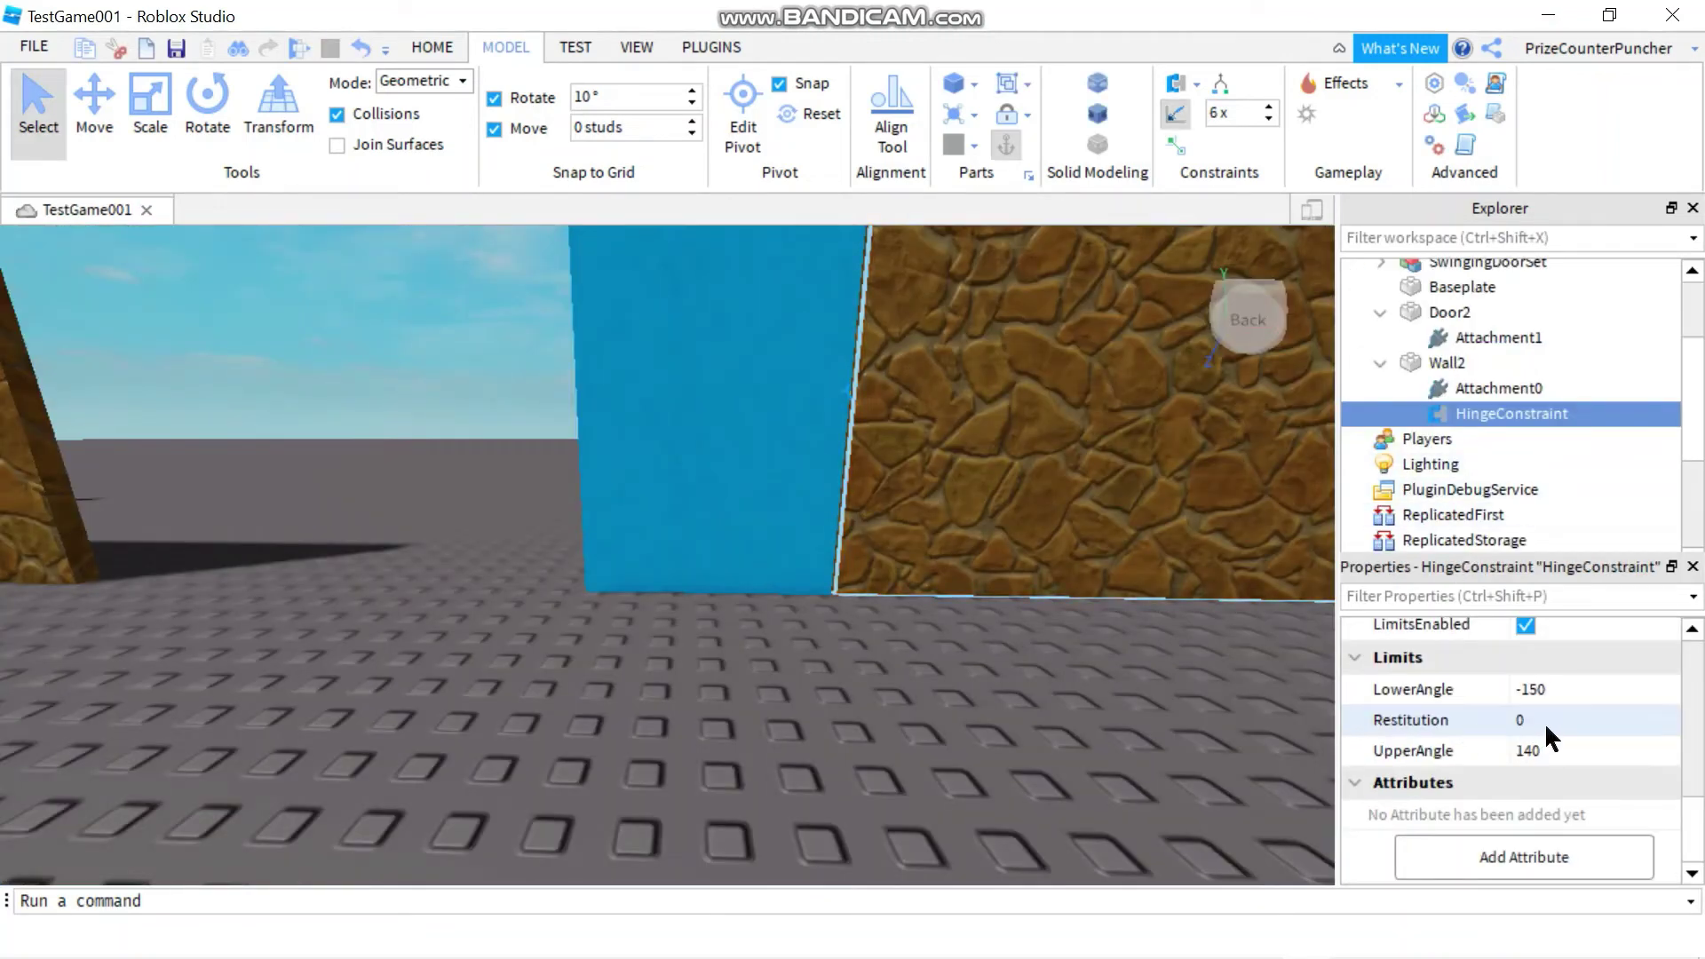
pyautogui.click(1545, 722)
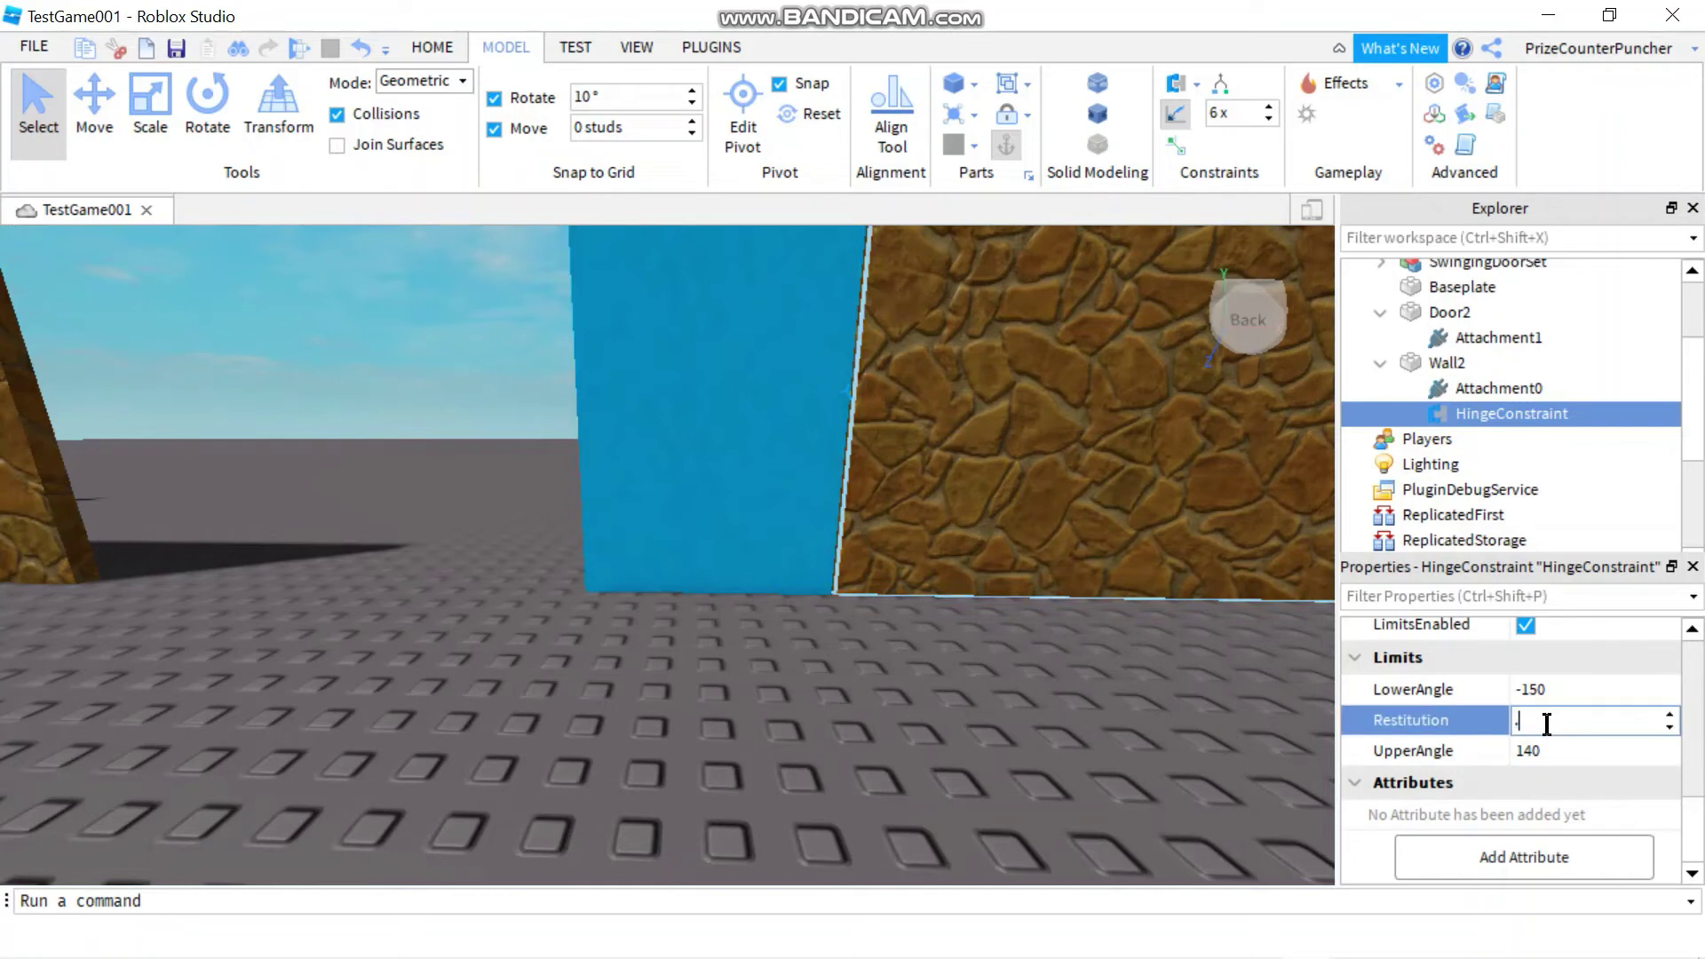
pyautogui.write('.7')
pyautogui.press('Return')
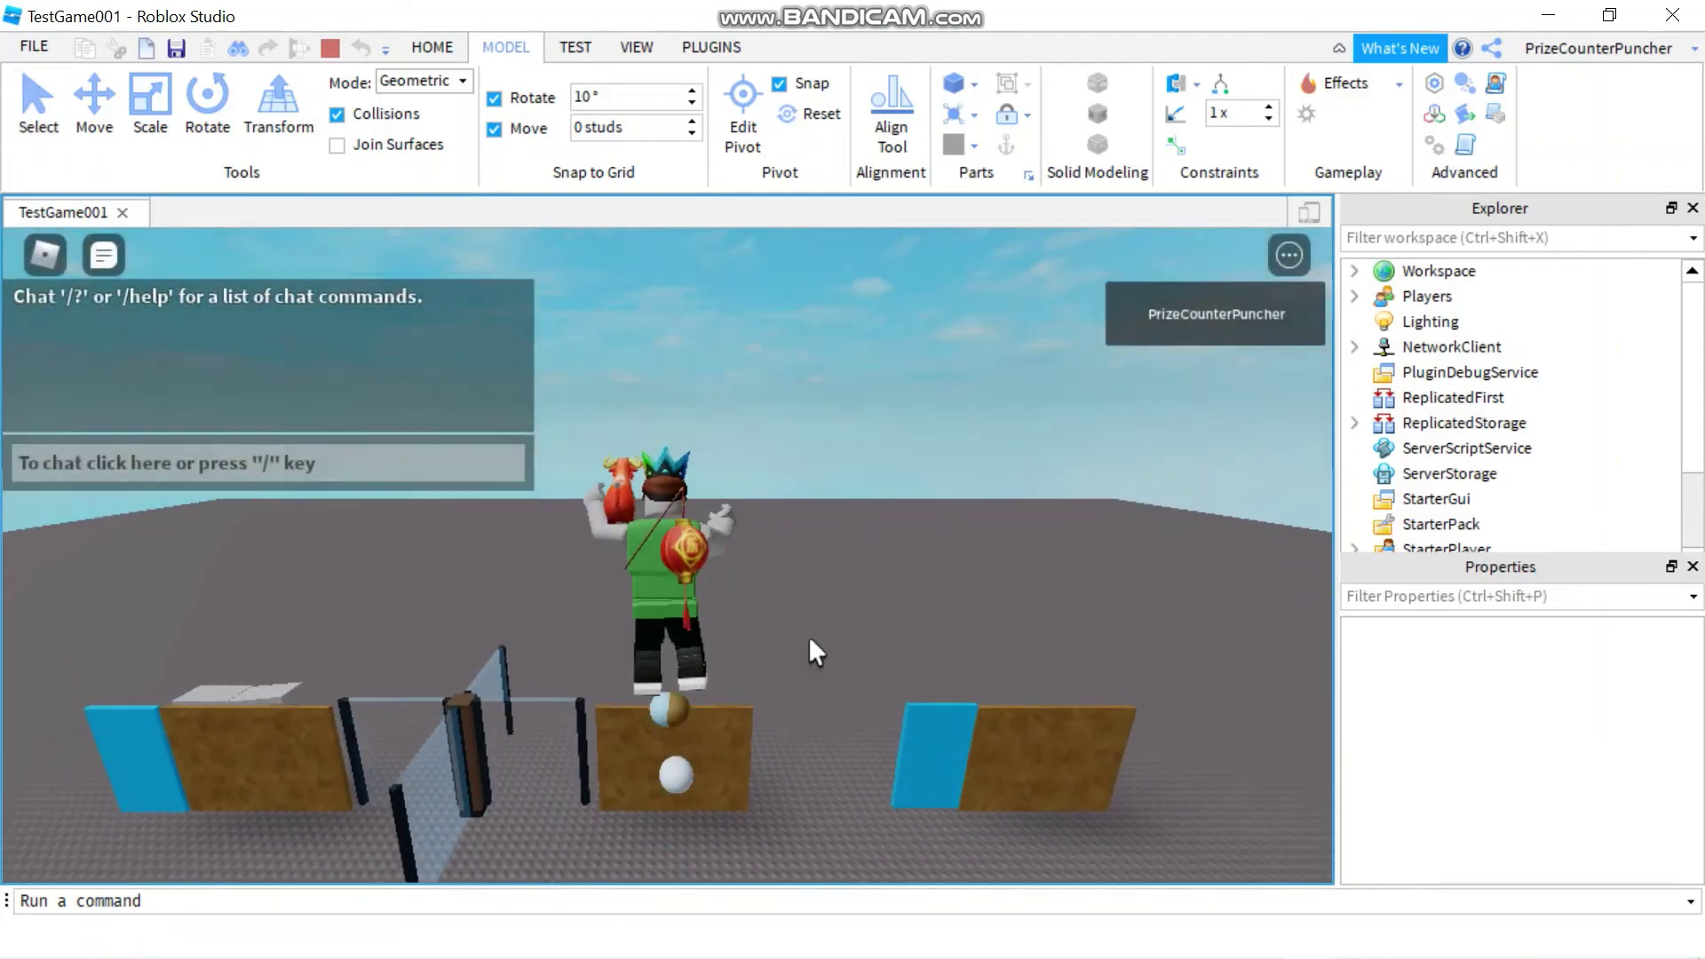
# - Run another playtest and walk the character into the blue door repeatedly to check how it rebounds at its limits
pyautogui.press('Right')
pyautogui.press('w')
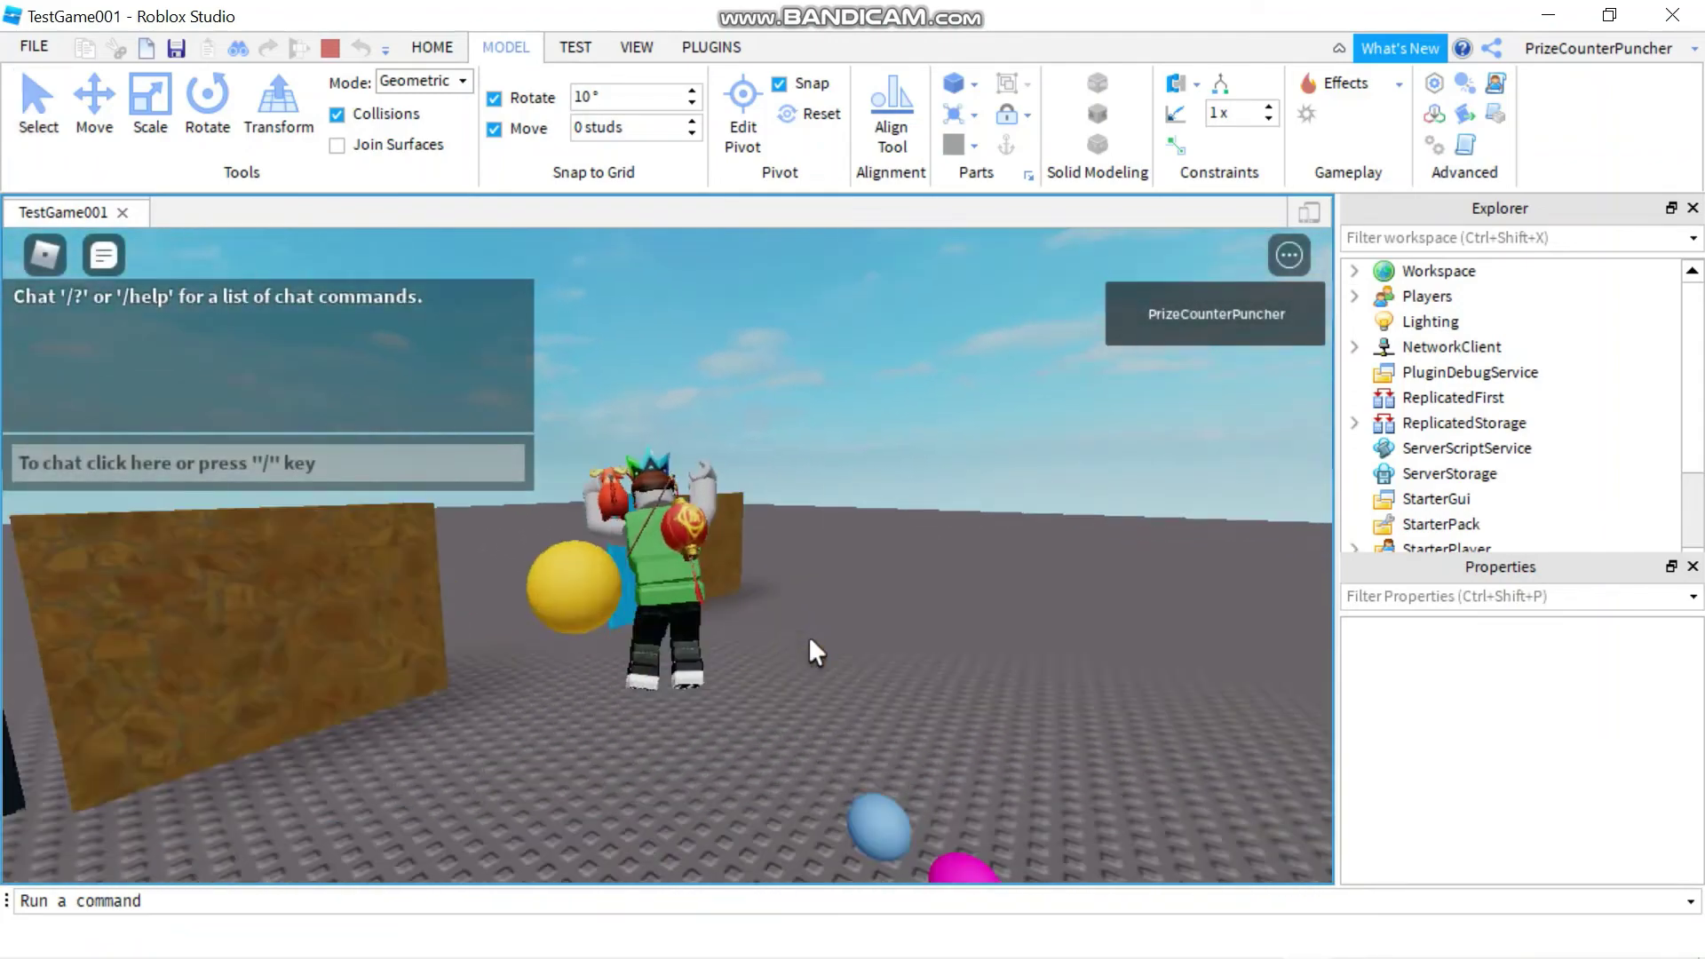
pyautogui.press('w')
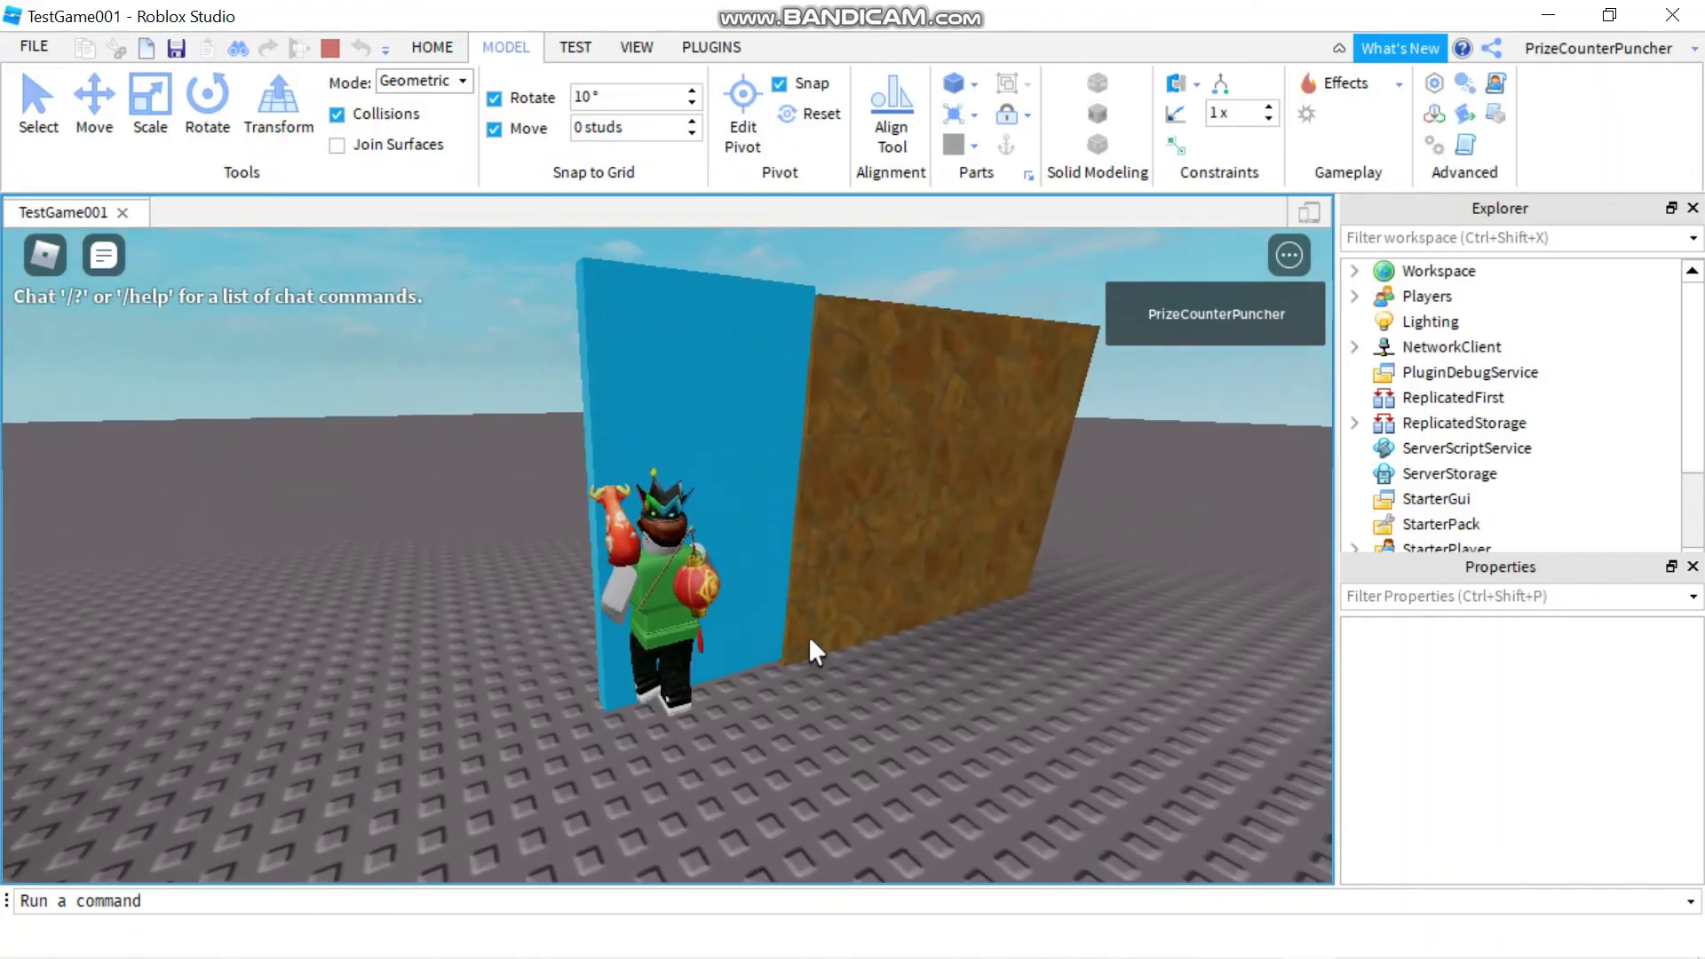
pyautogui.moveTo(808, 635); pyautogui.dragTo(808, 635, button='right')
pyautogui.press('w')
pyautogui.press('w')
pyautogui.press('w')
pyautogui.press('w')
pyautogui.press('w')
pyautogui.press('s')
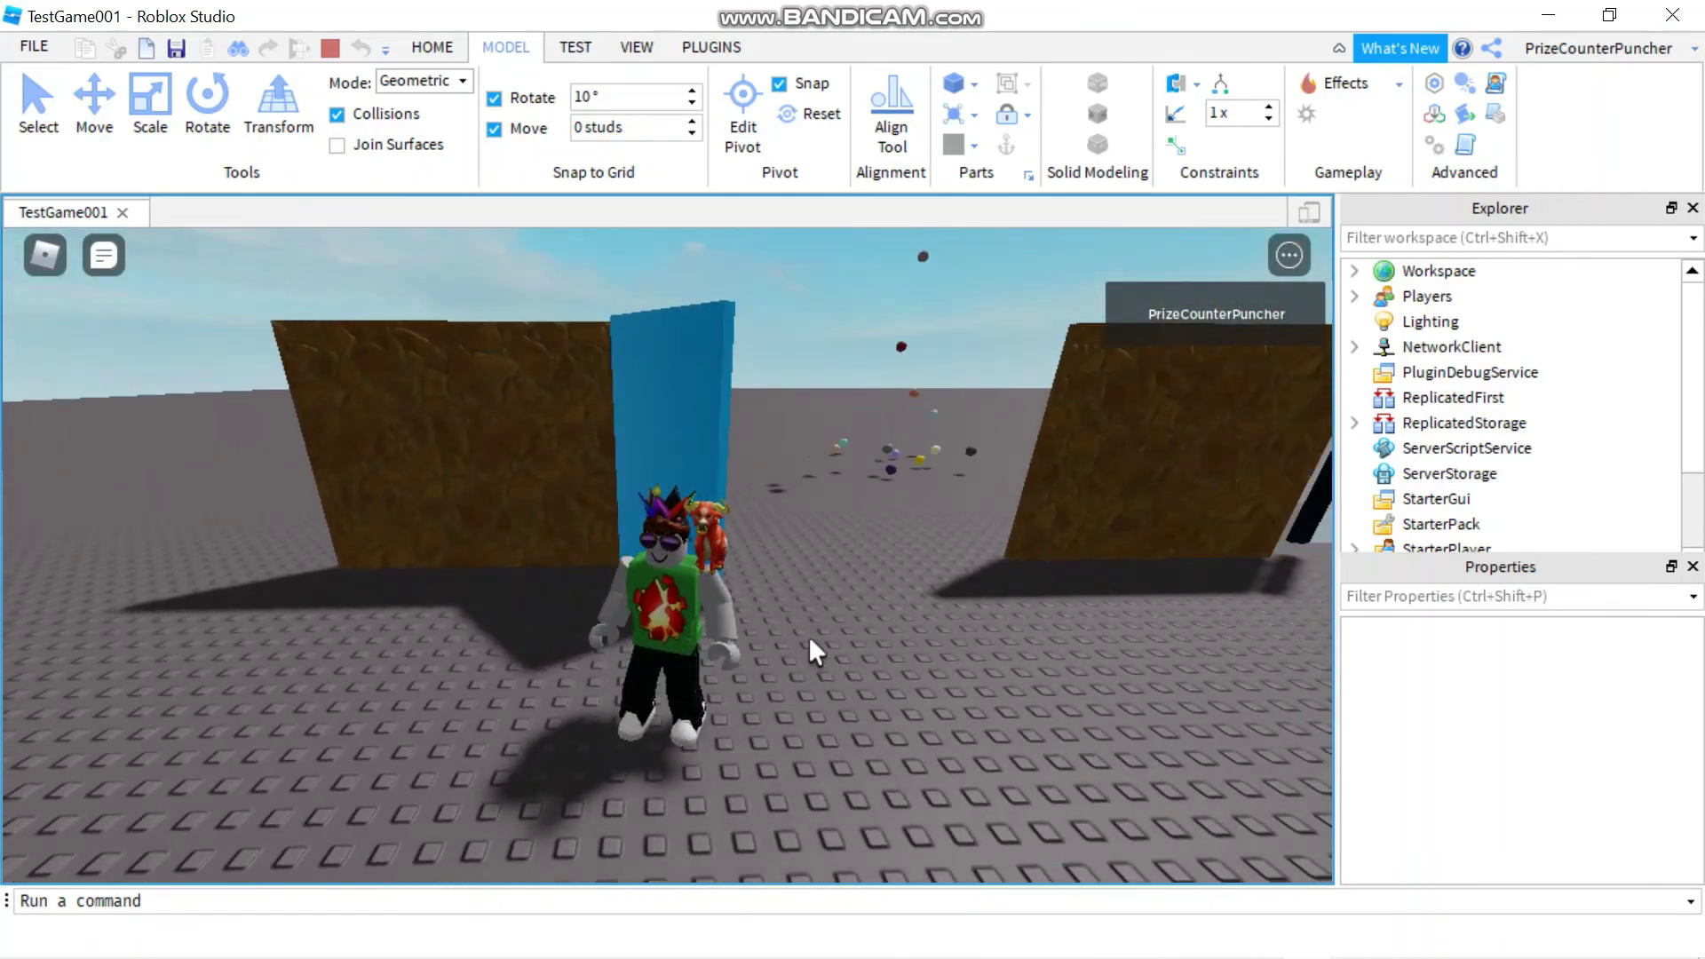
pyautogui.press('w')
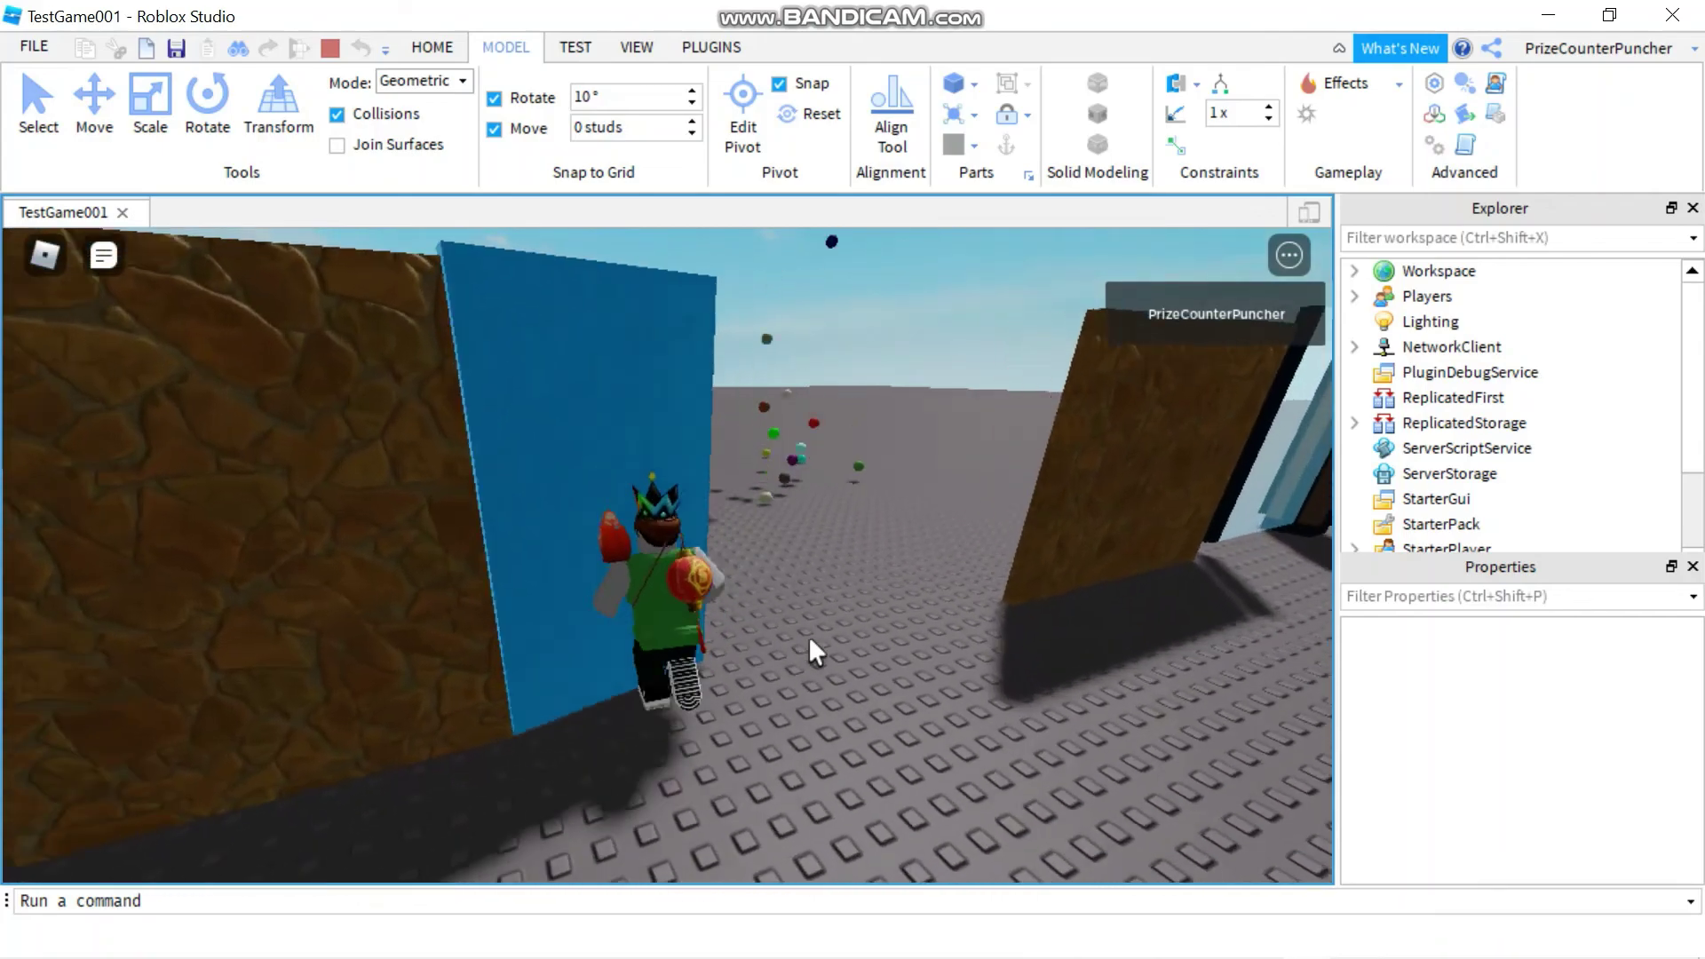
pyautogui.moveTo(808, 636); pyautogui.dragTo(808, 636, button='right')
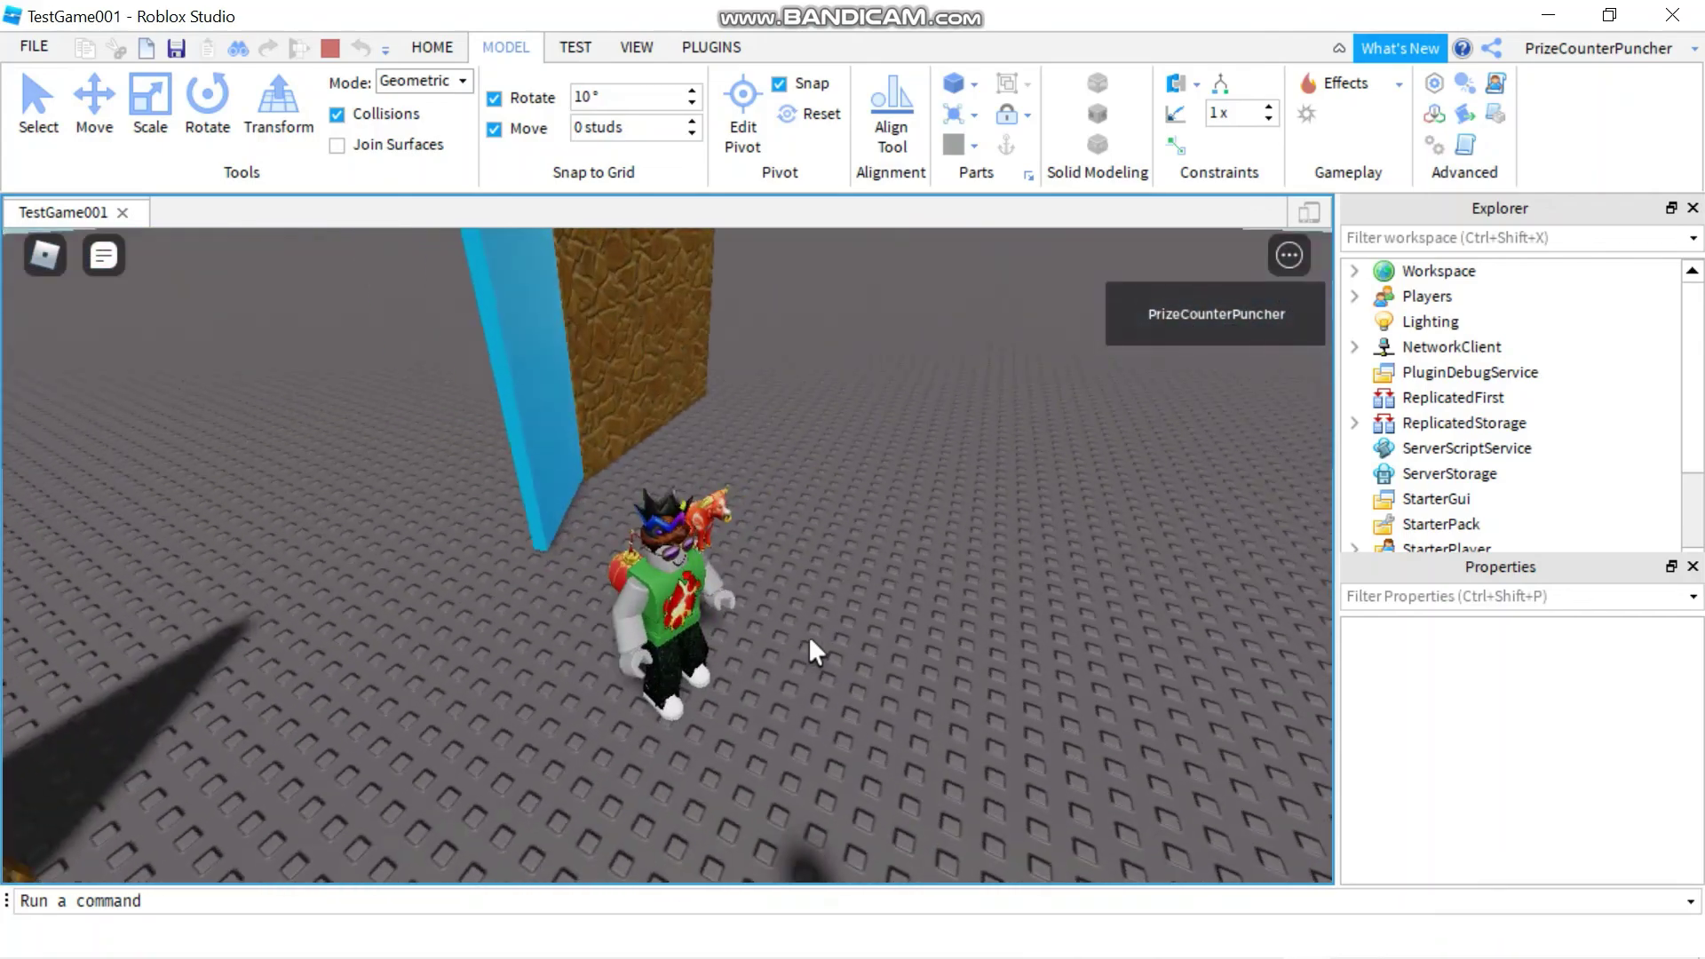